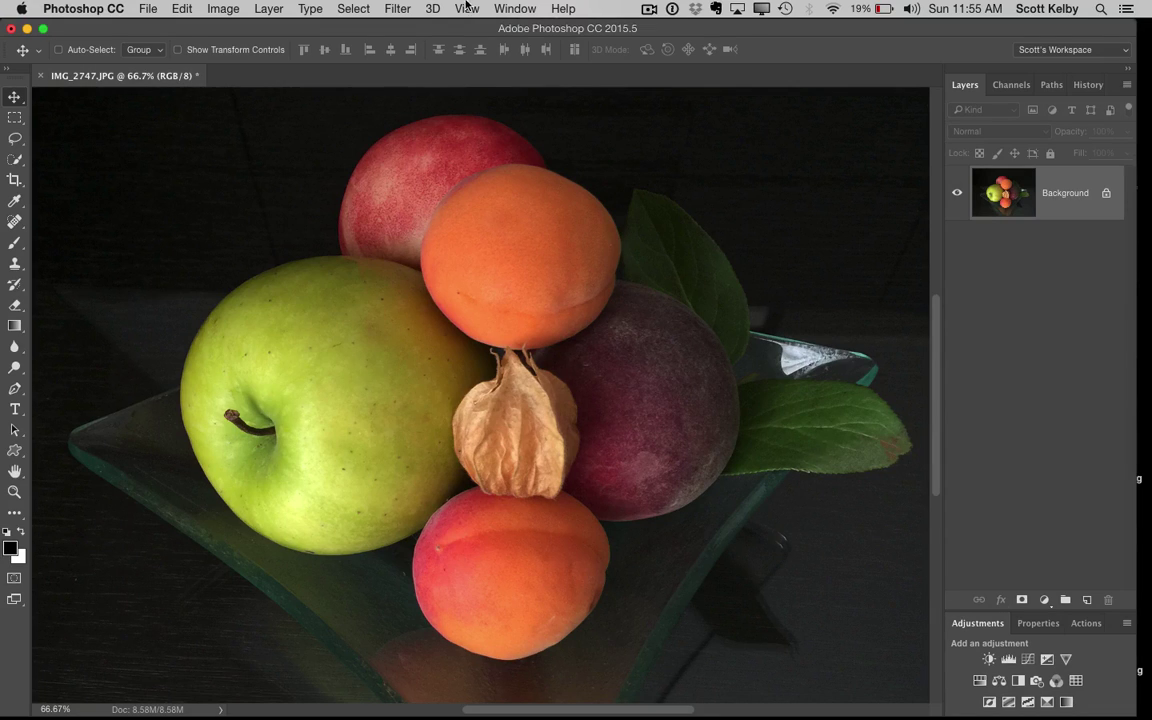
# - Open Oil Paint (Stylization 7.6, Scale 8.7, Bristle Detail 10.0) and view the fruit at 100%
pyautogui.click(397, 10)
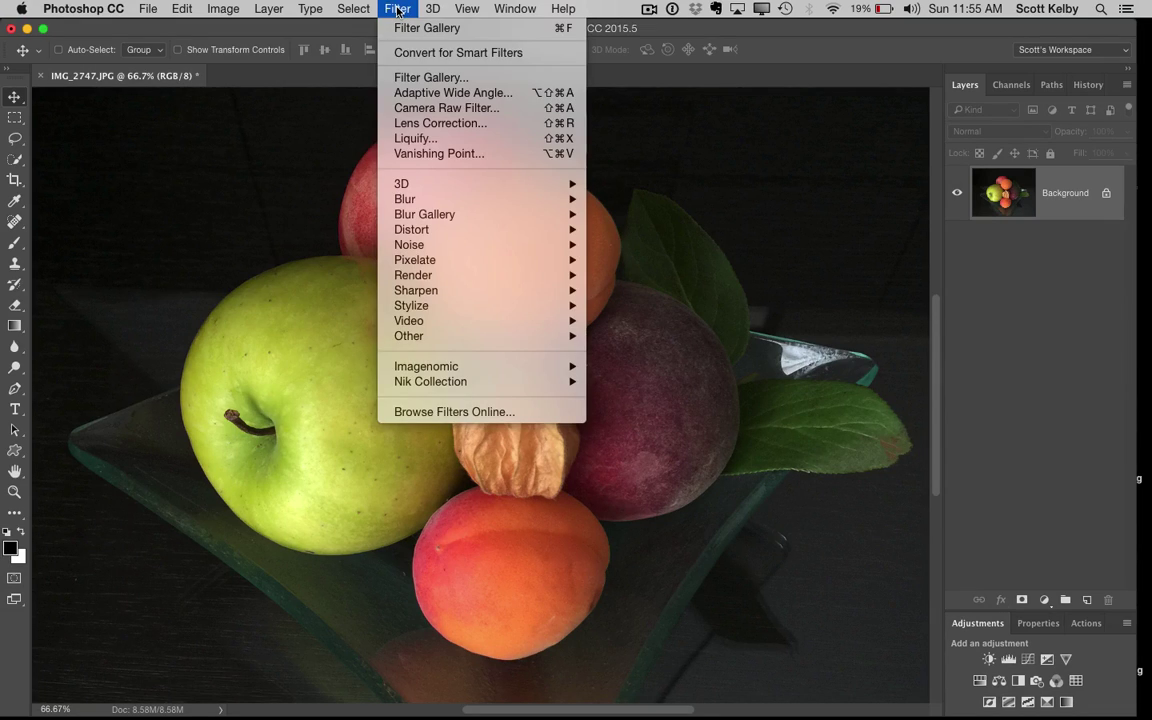
pyautogui.moveTo(449, 308)
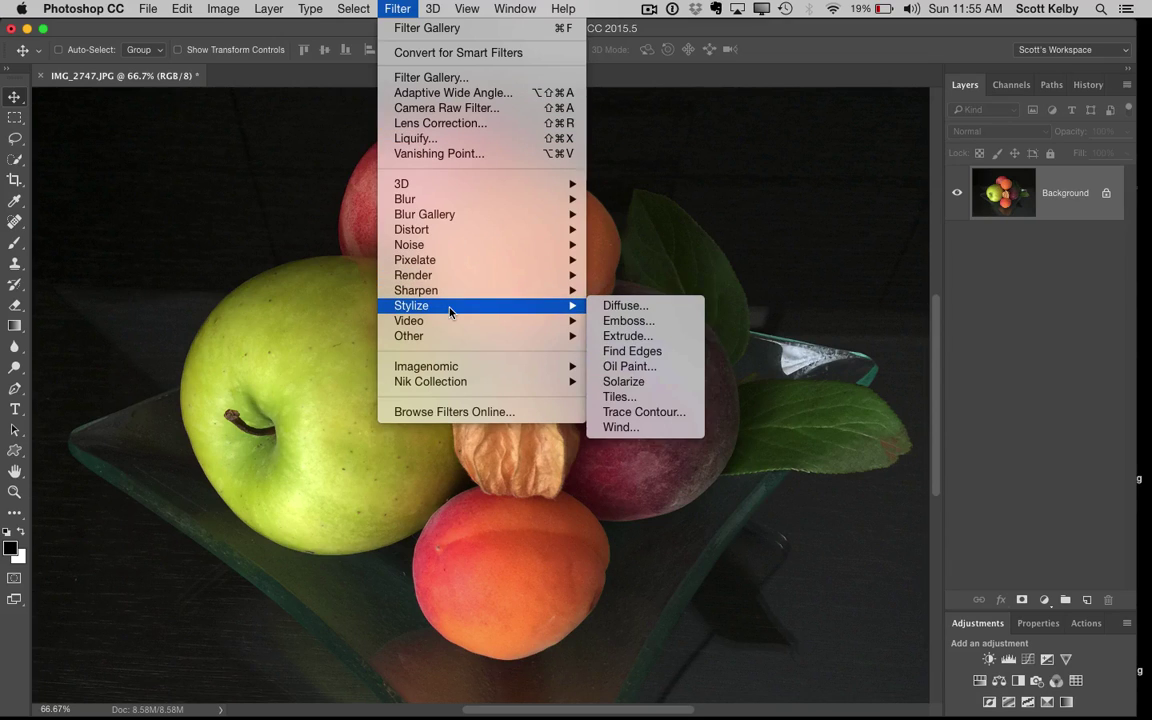
pyautogui.click(658, 366)
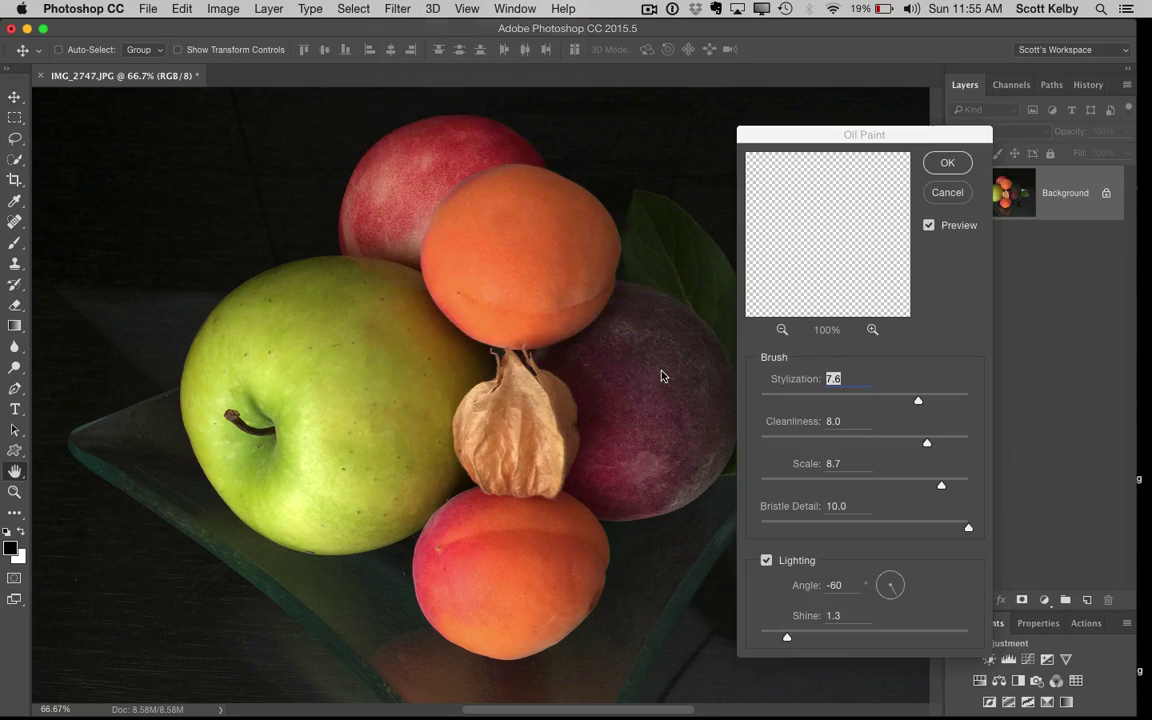
pyautogui.moveTo(943, 134); pyautogui.dragTo(892, 121)
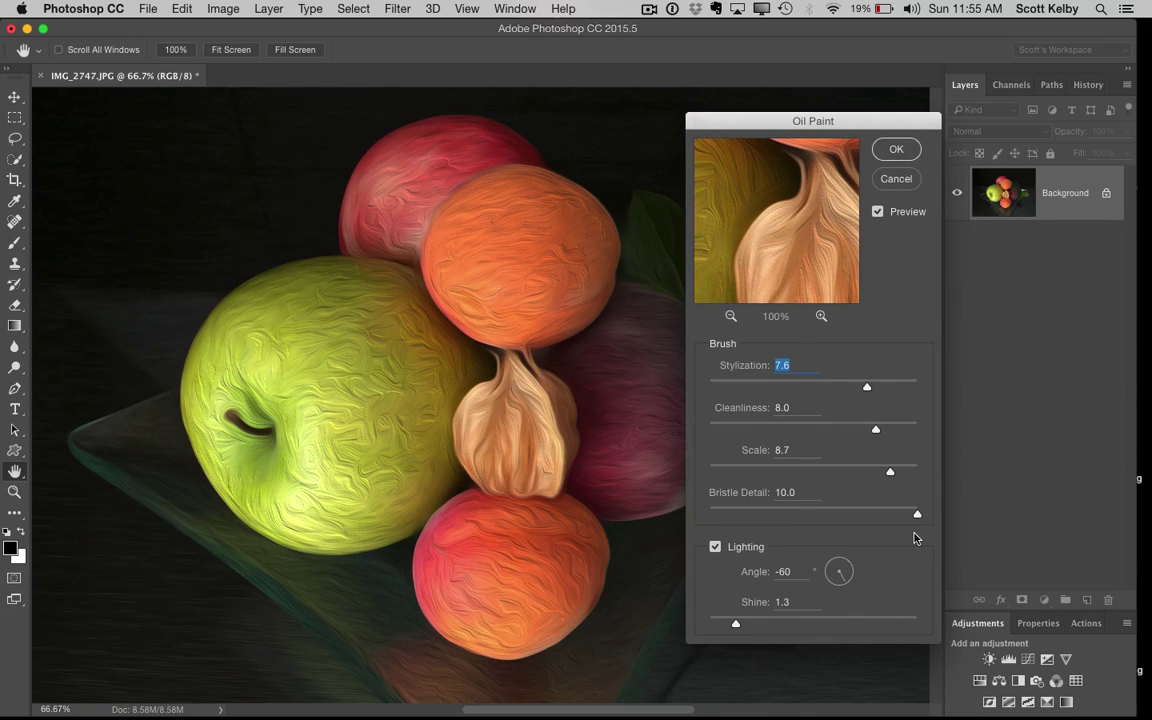
pyautogui.press('super+plus')
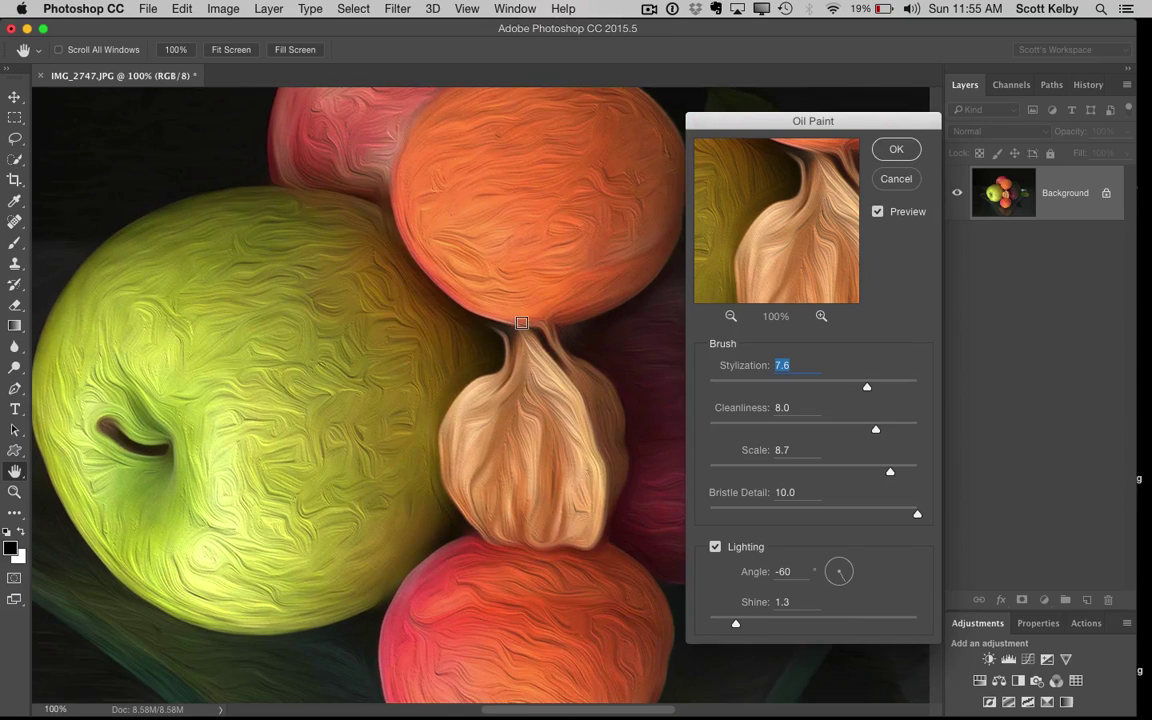
pyautogui.scroll(5, 532, 288)
pyautogui.hscroll(3, 532, 288)
pyautogui.hscroll(4, 300, 420)
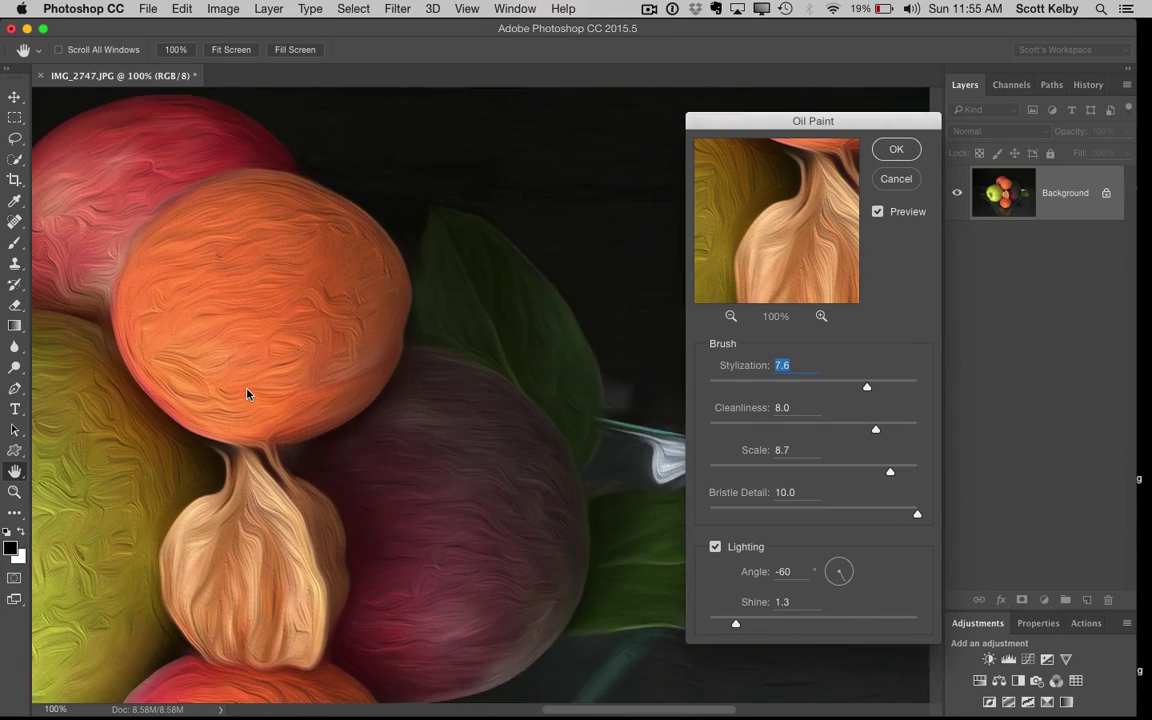
pyautogui.scroll(-4, 230, 300)
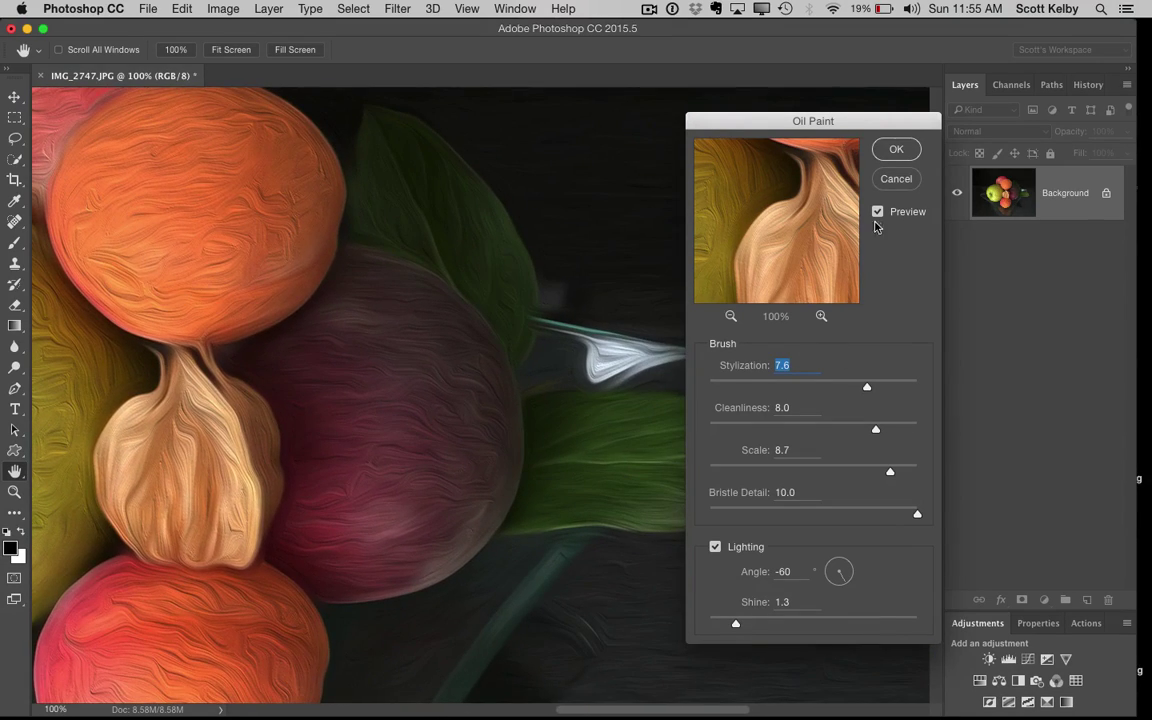
# - Compare the oil paint effect against the original with Preview, then apply it
pyautogui.click(878, 213)
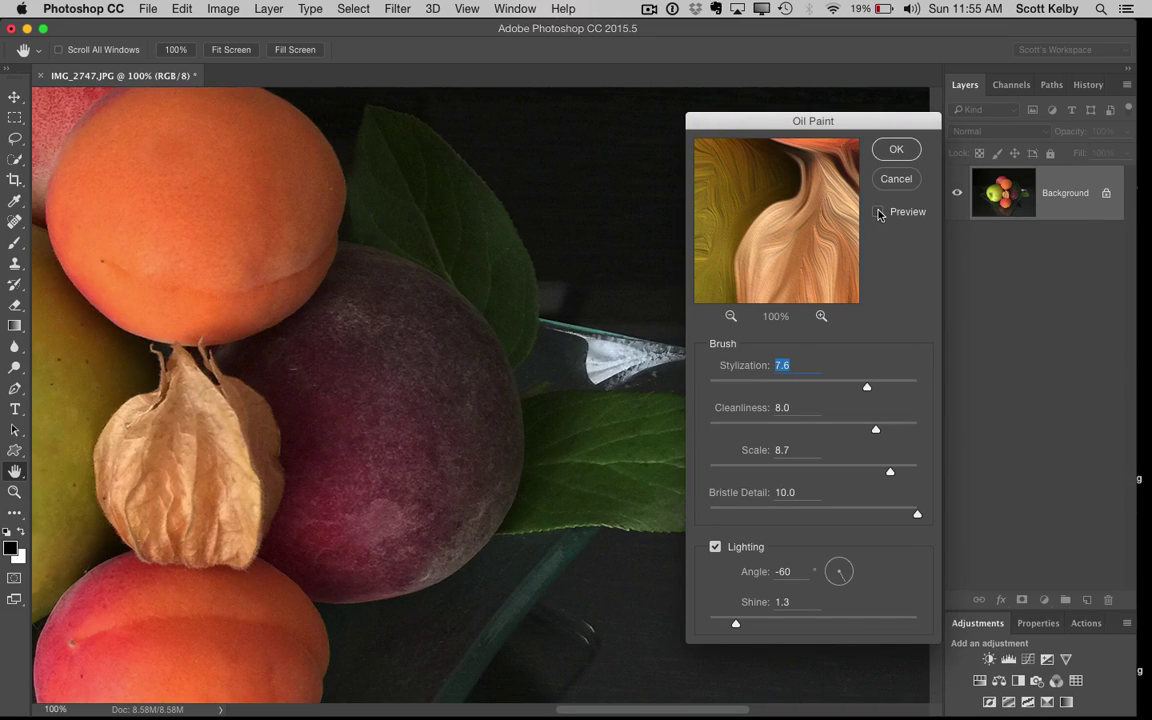
pyautogui.click(878, 213)
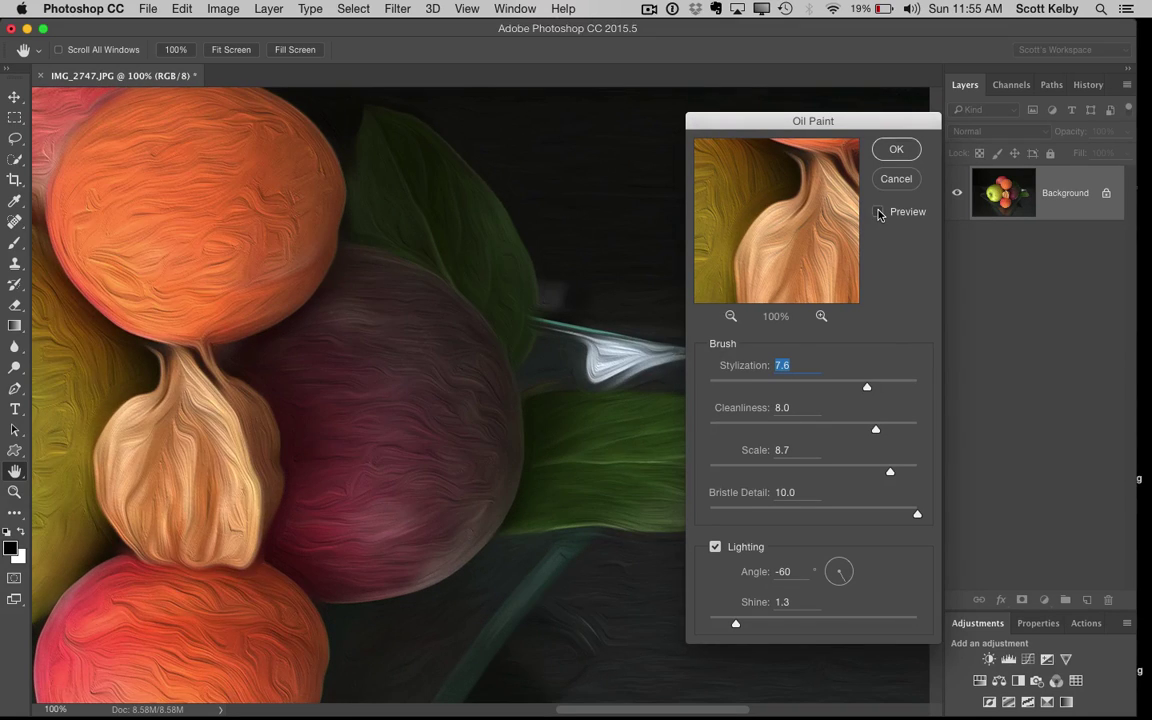
pyautogui.click(878, 213)
pyautogui.click(878, 213)
pyautogui.click(878, 213)
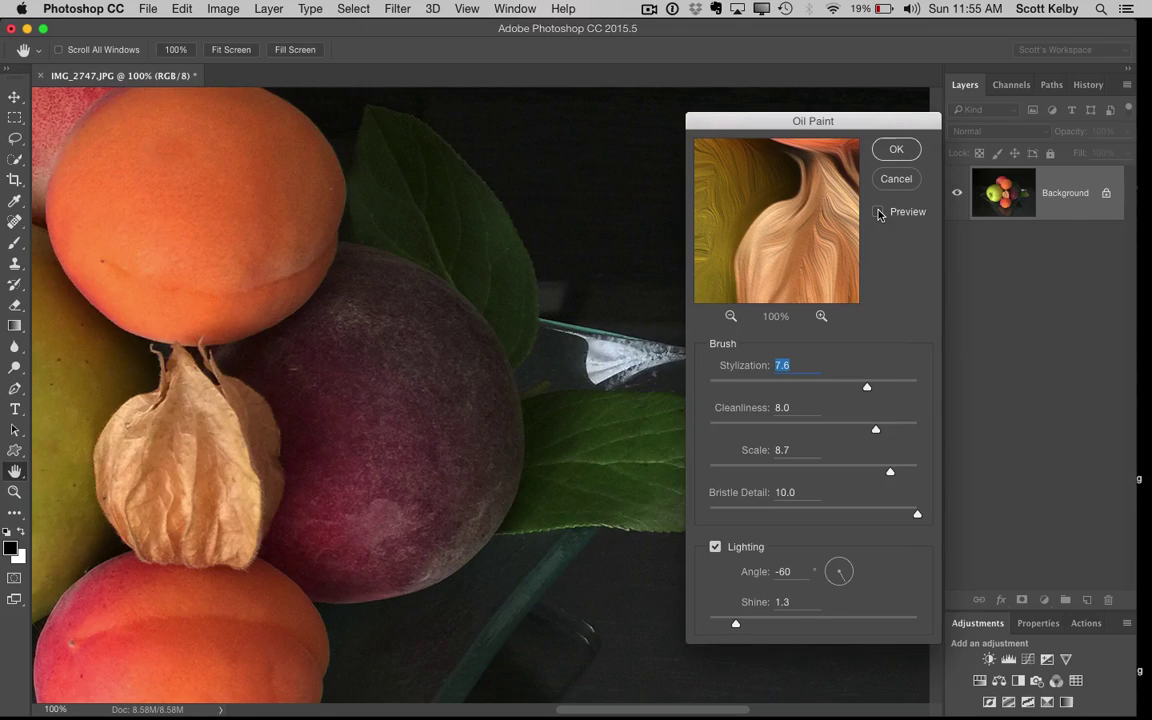
pyautogui.click(878, 213)
pyautogui.moveTo(165, 313); pyautogui.dragTo(380, 321)
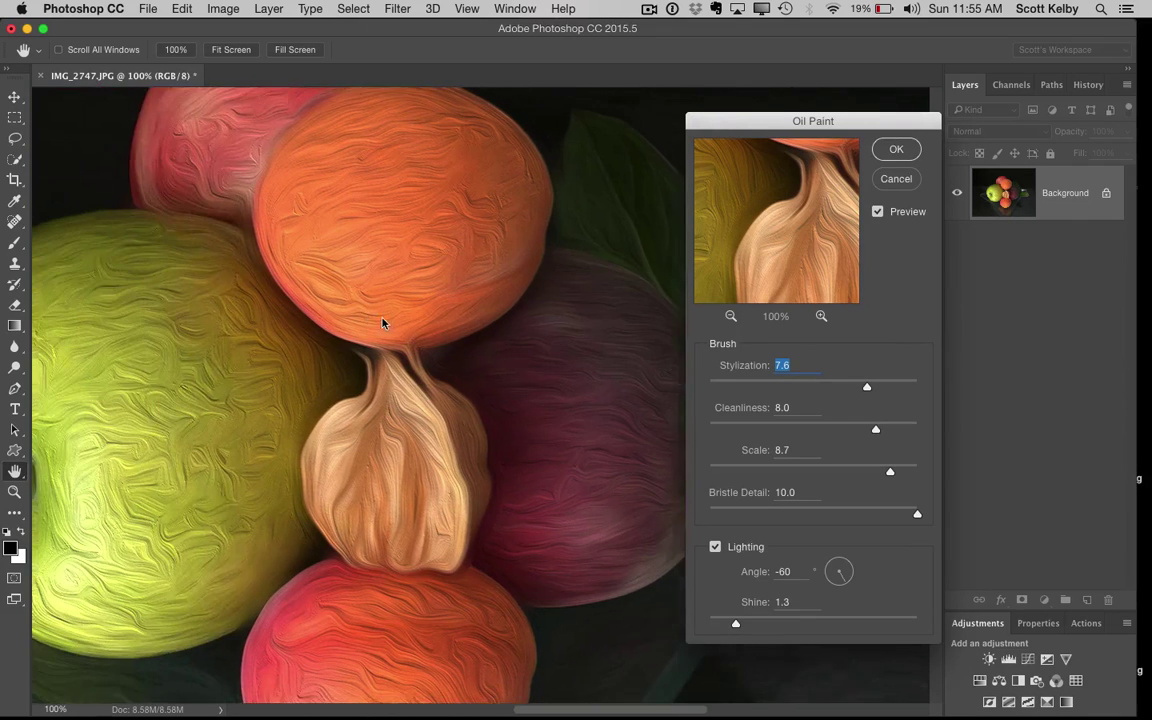
pyautogui.moveTo(265, 319)
pyautogui.mouseDown()
pyautogui.moveTo(404, 298)
pyautogui.moveTo(412, 309)
pyautogui.mouseUp()
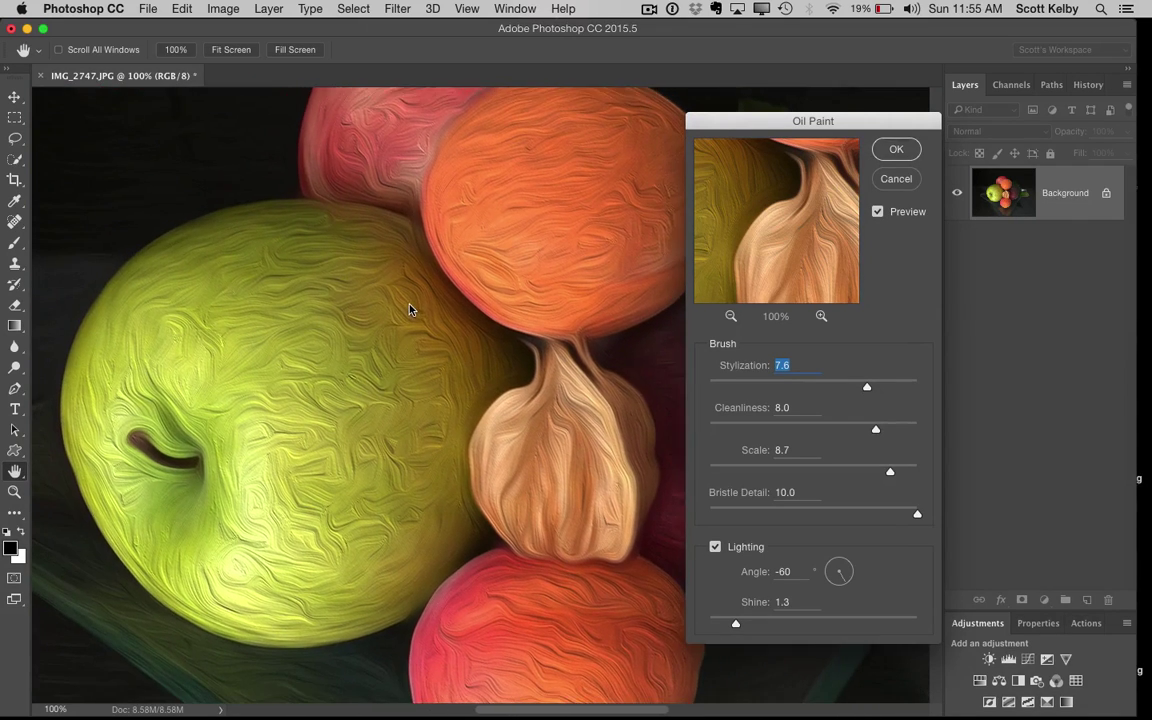
pyautogui.click(896, 152)
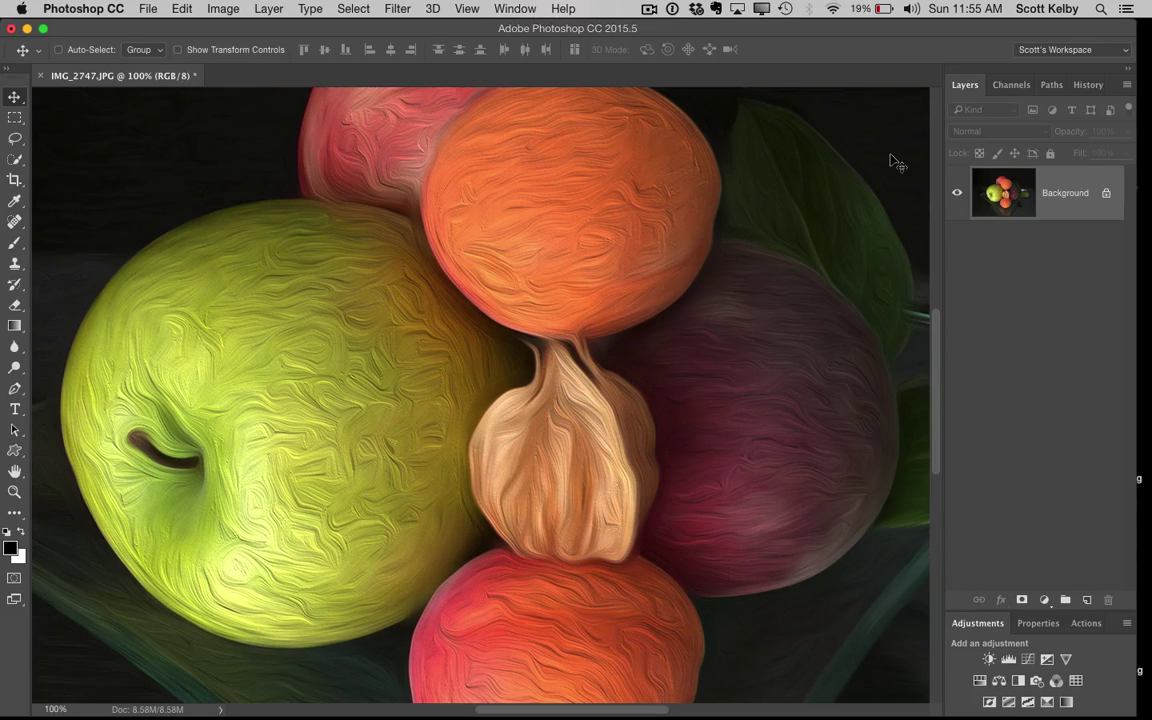
# - Duplicate the oil-painted Background as Layer 1 with Cmd+J
pyautogui.press('super+j')
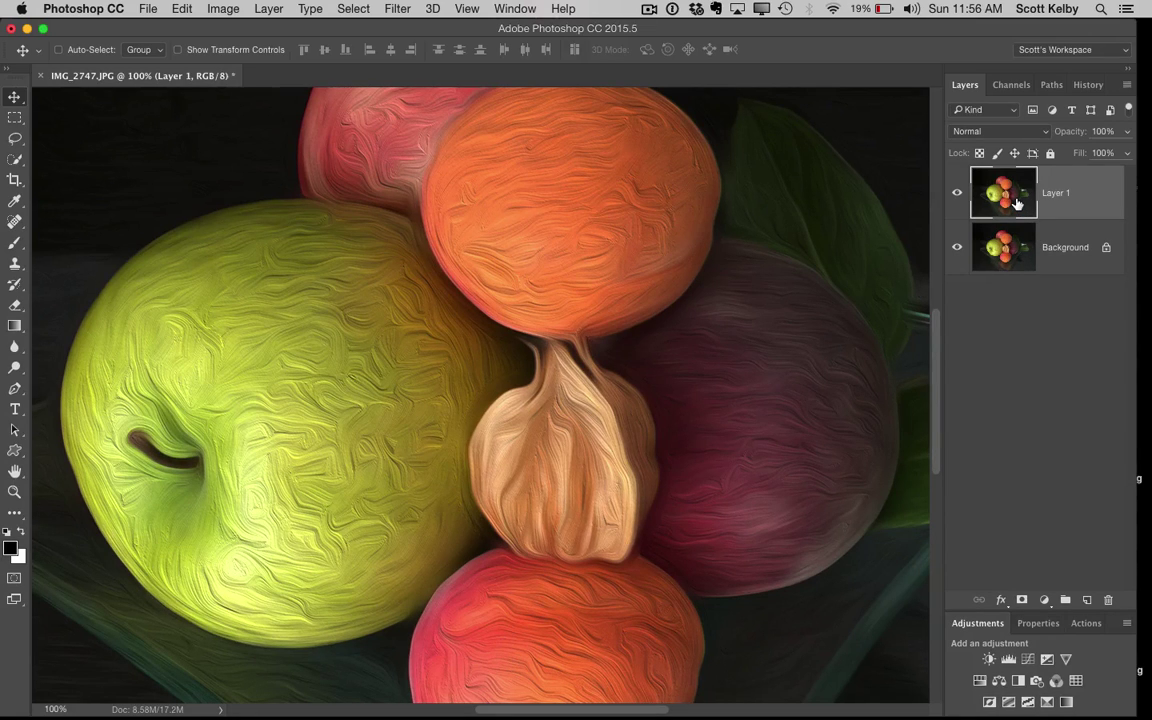
pyautogui.click(397, 9)
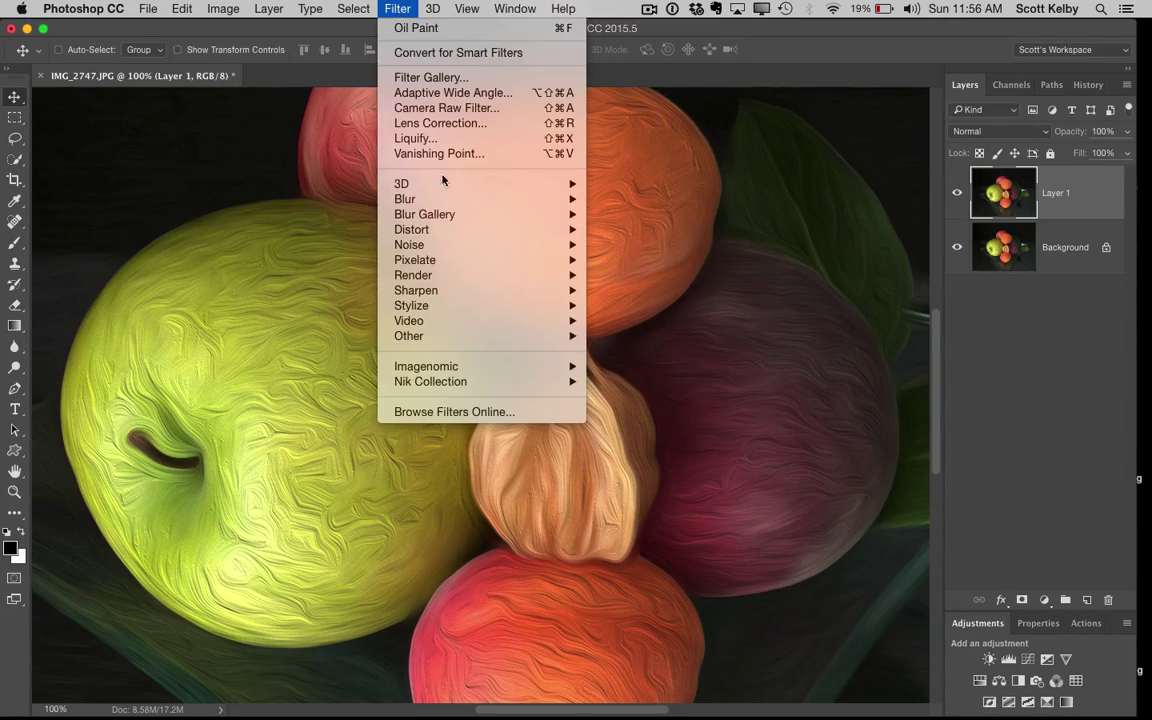
# - Emboss Layer 1 at Angle 135°, Height 3 px, Amount 100% after comparing with Preview
pyautogui.moveTo(456, 305)
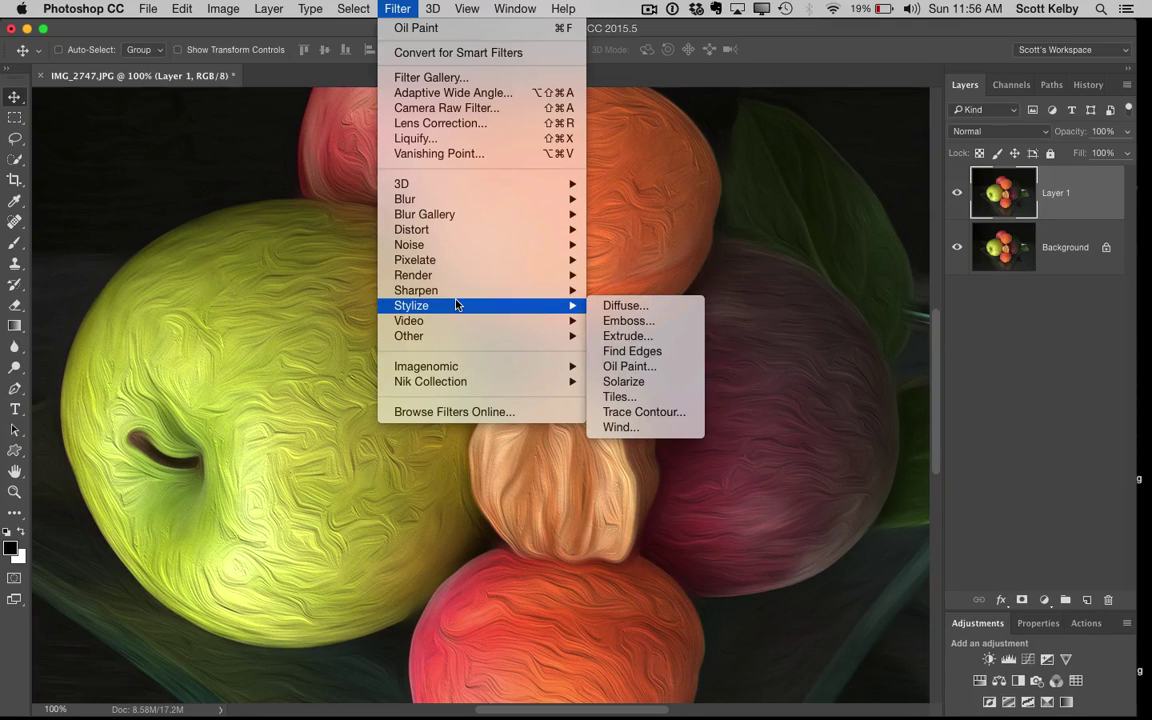
pyautogui.click(626, 321)
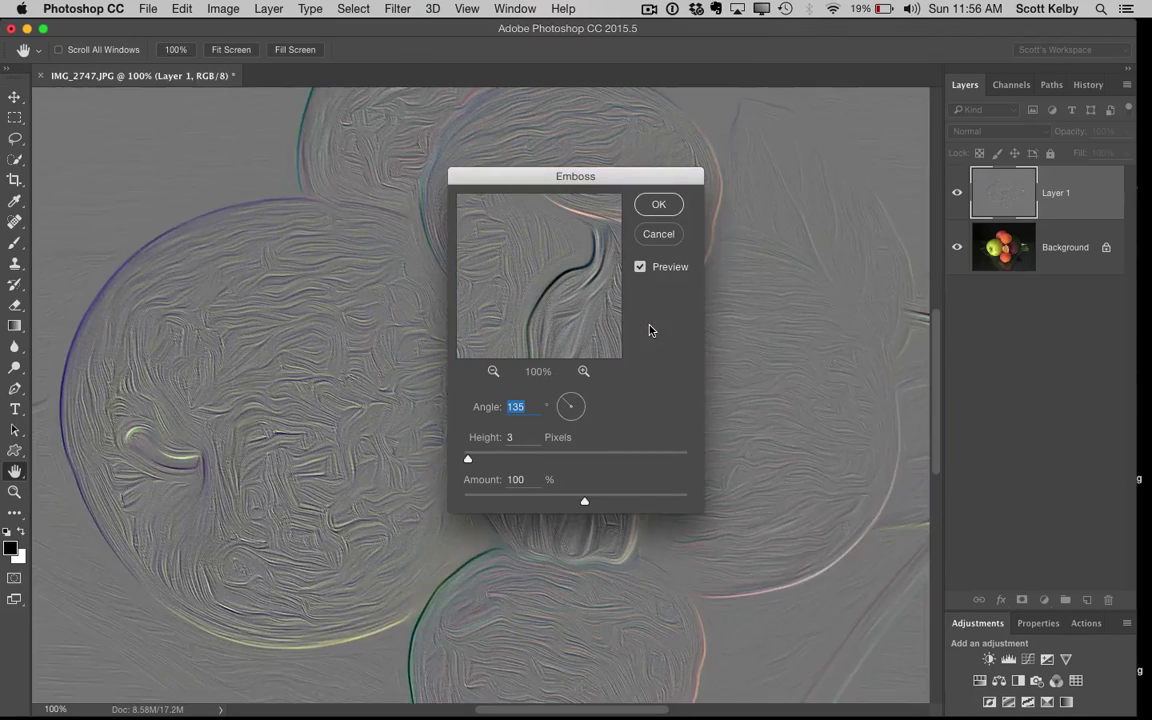
pyautogui.moveTo(676, 190); pyautogui.dragTo(821, 213)
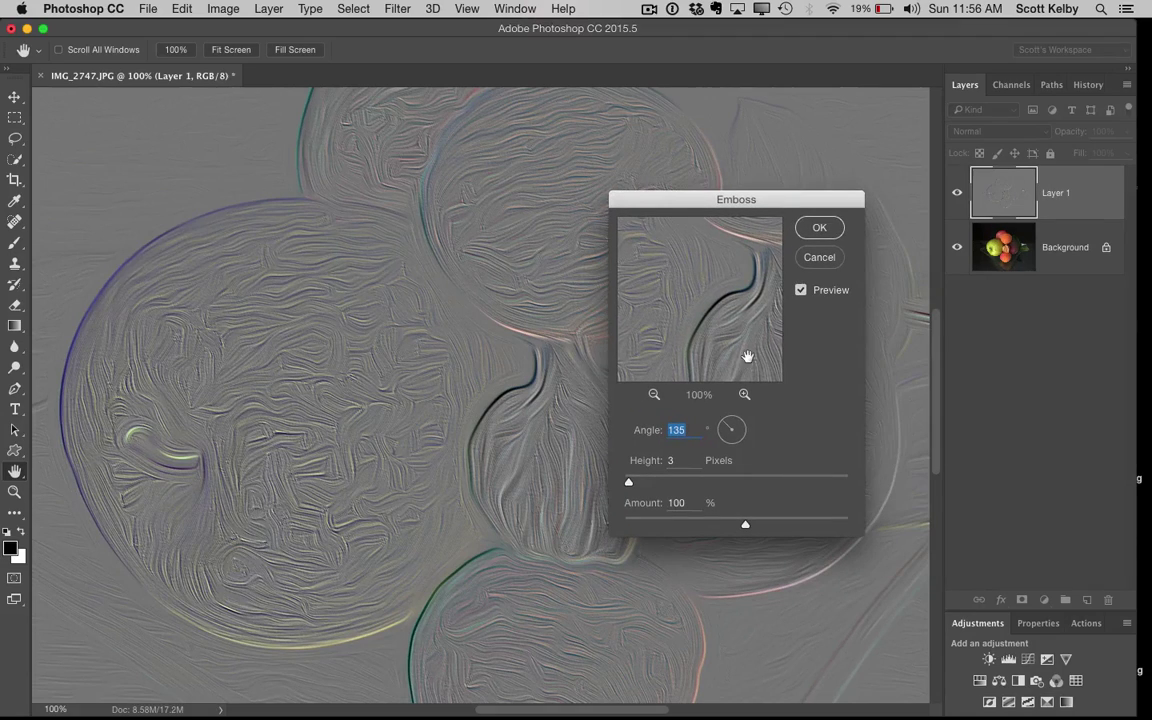
pyautogui.click(732, 316)
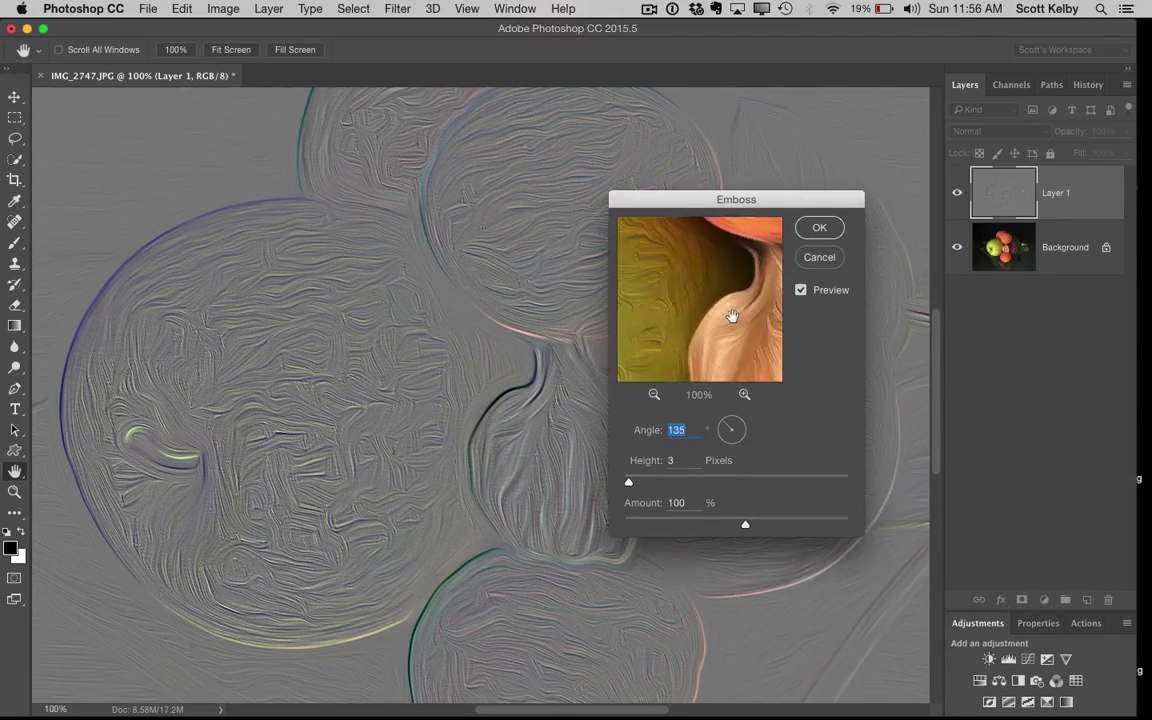
pyautogui.click(802, 290)
pyautogui.click(802, 290)
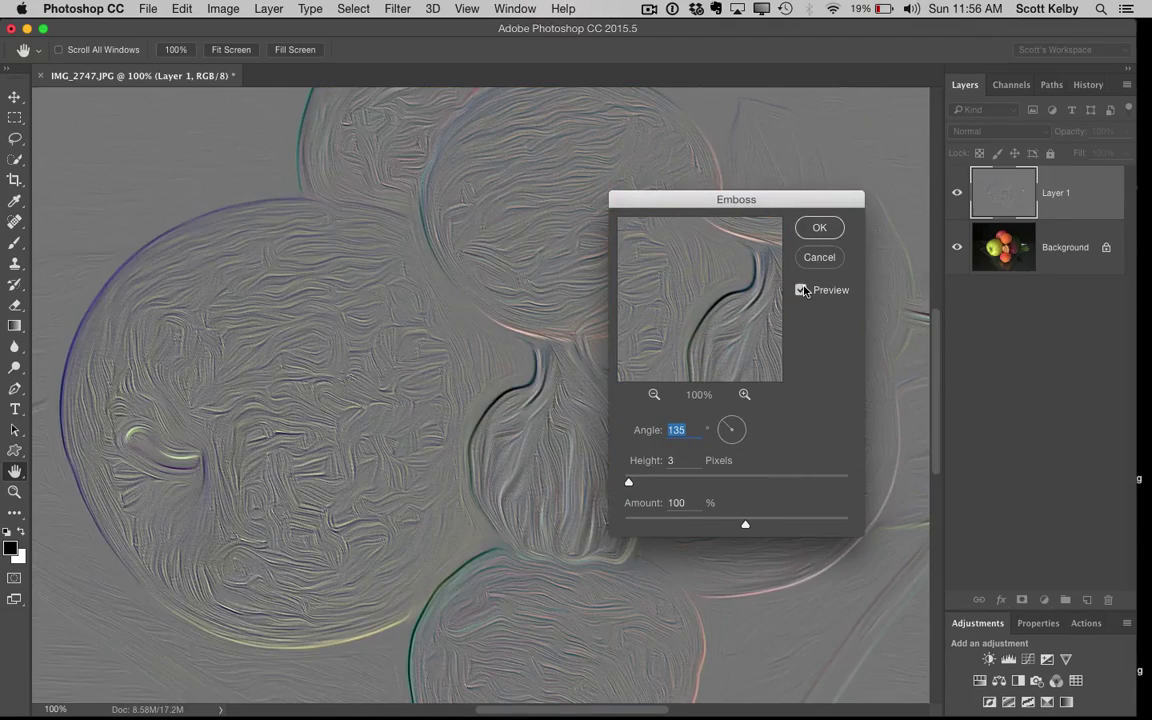
pyautogui.click(802, 290)
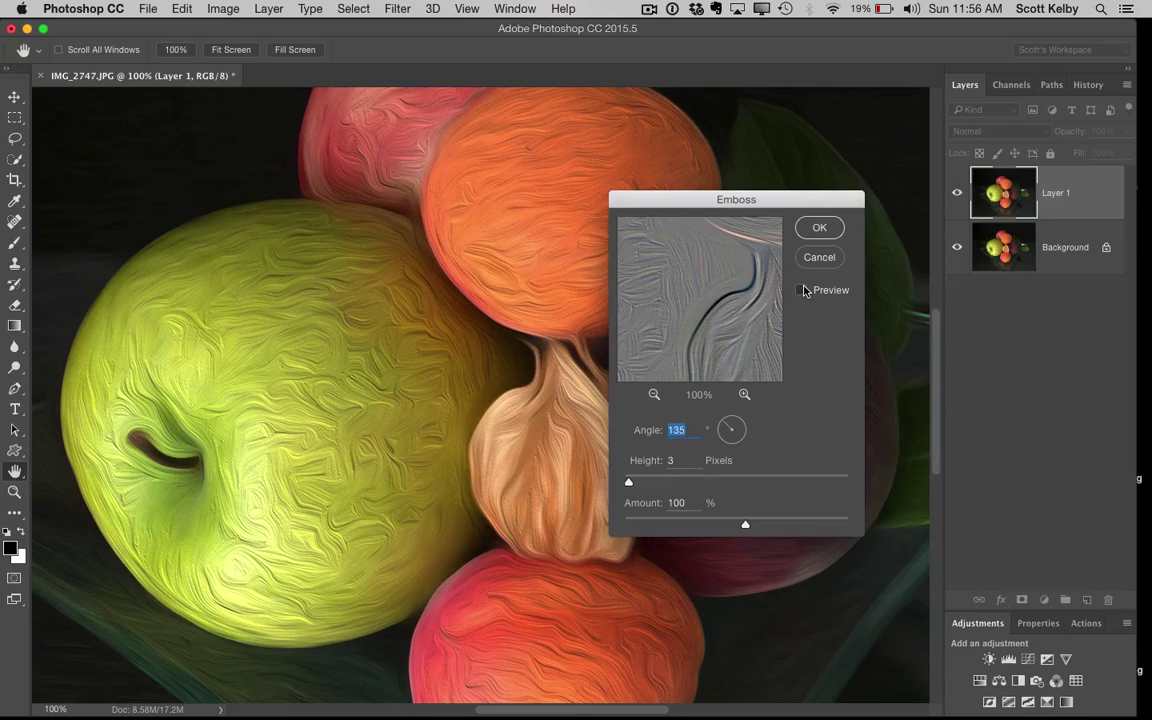
pyautogui.click(802, 290)
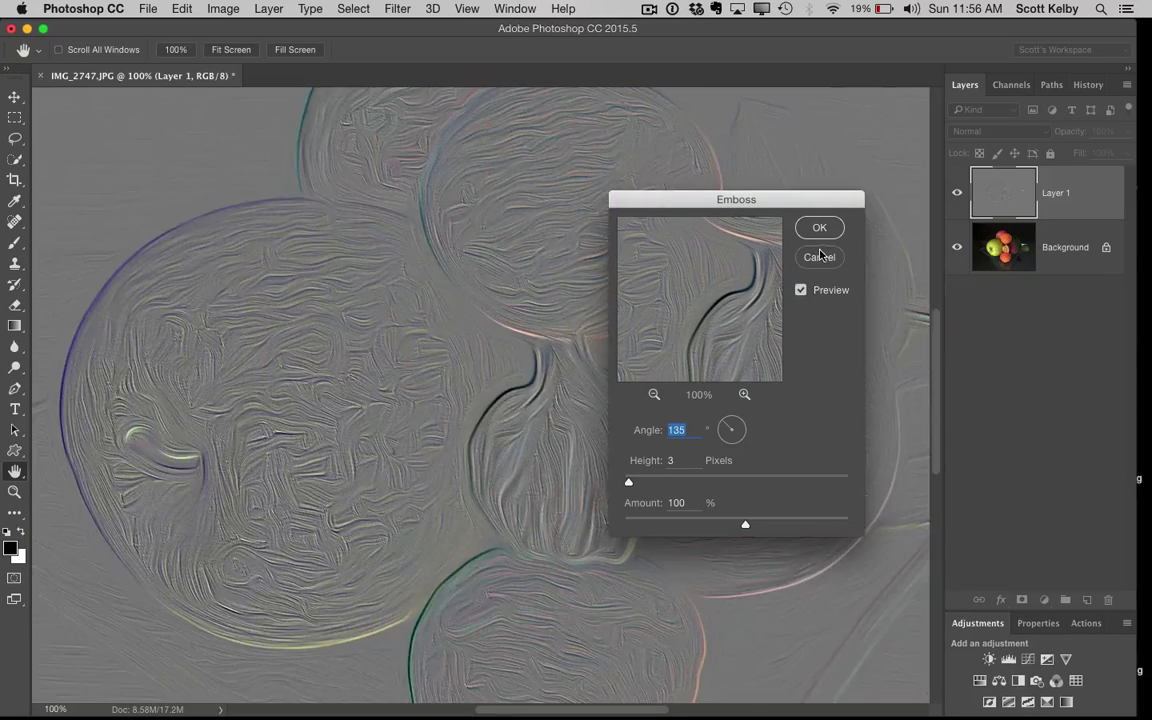
pyautogui.click(819, 228)
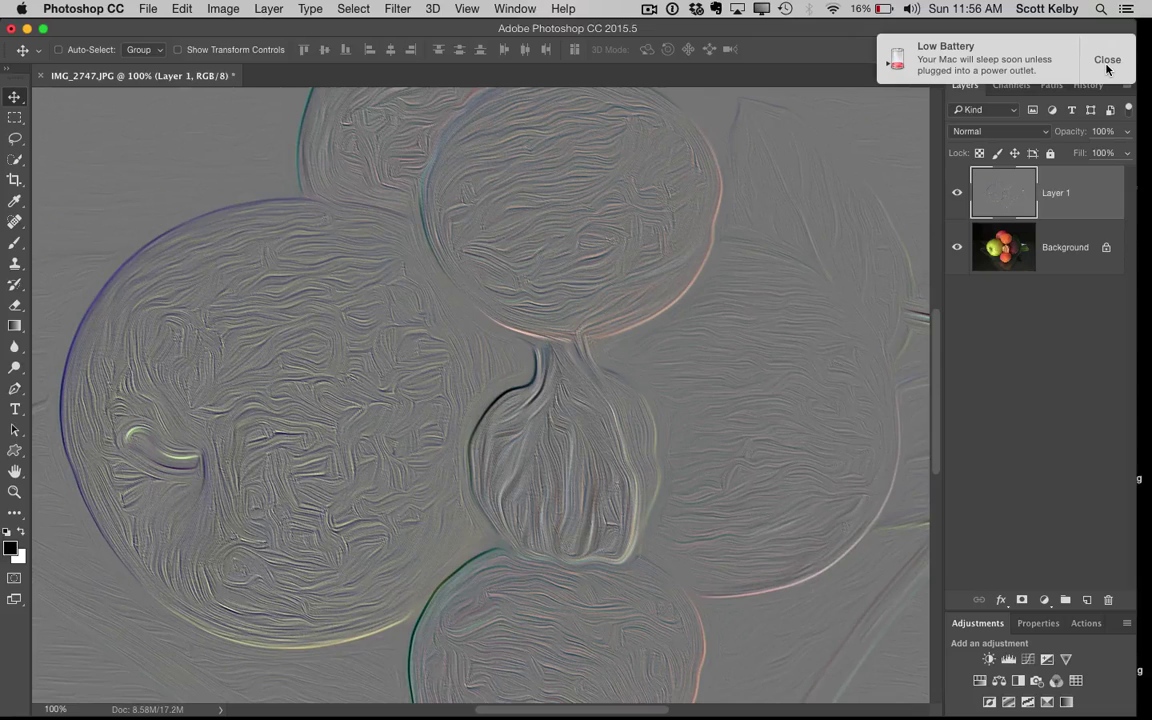
pyautogui.click(1106, 63)
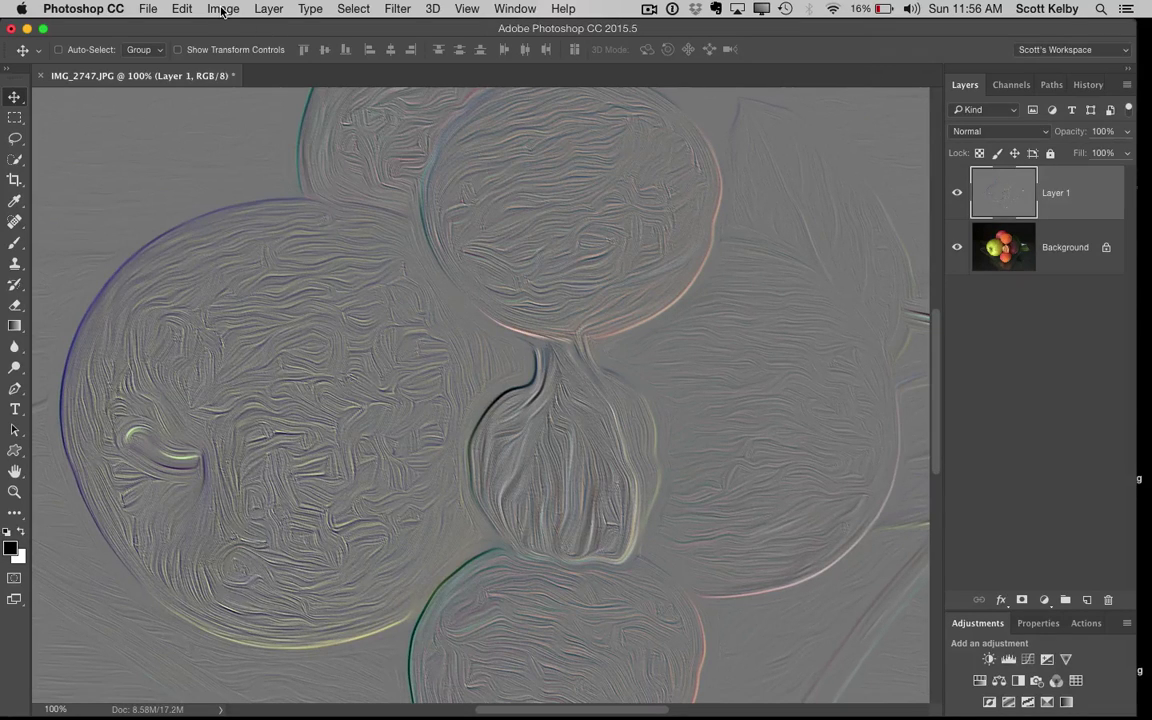
# - Desaturate Layer 1 with Cmd+Shift+U so the relief turns neutral grey
pyautogui.press('super+shift+u')
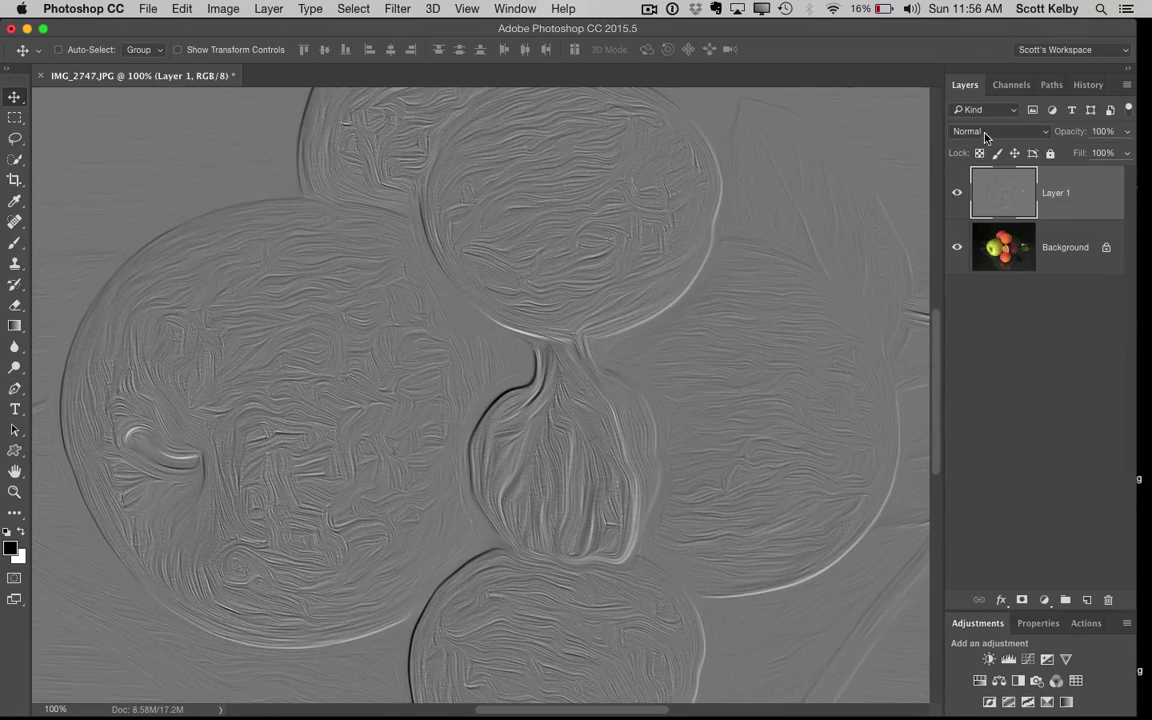
# - Set Layer 1 to Overlay blend mode and toggle its visibility to compare the texture
pyautogui.click(1012, 134)
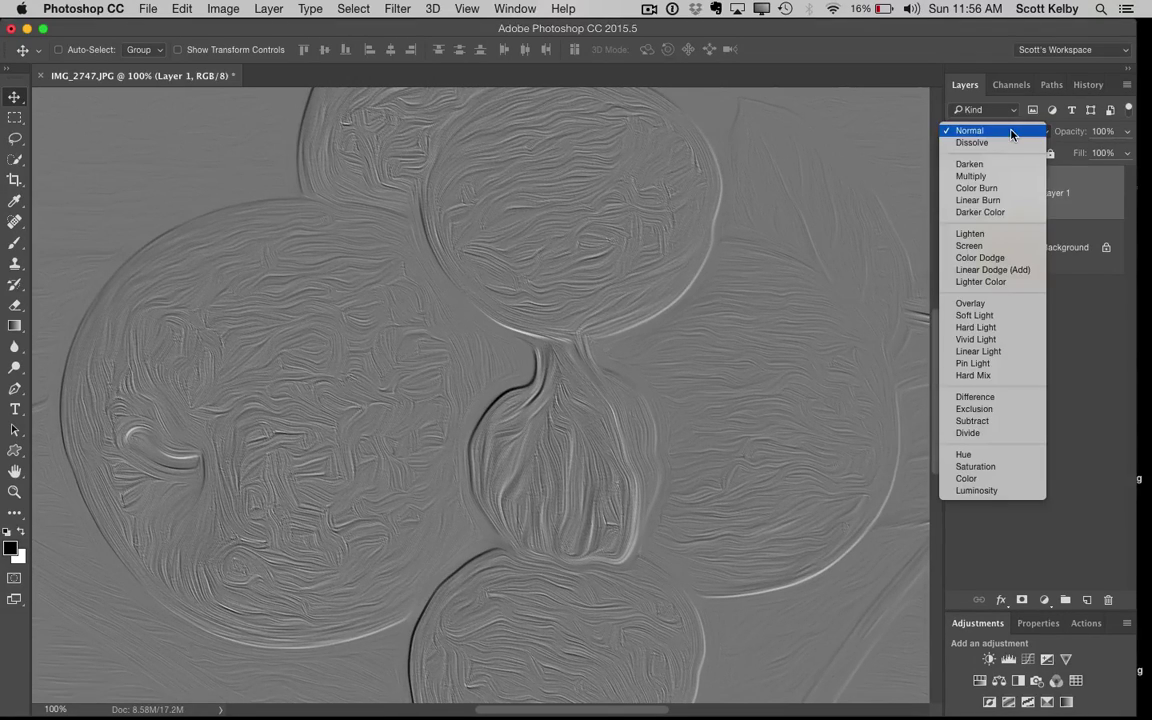
pyautogui.click(1014, 313)
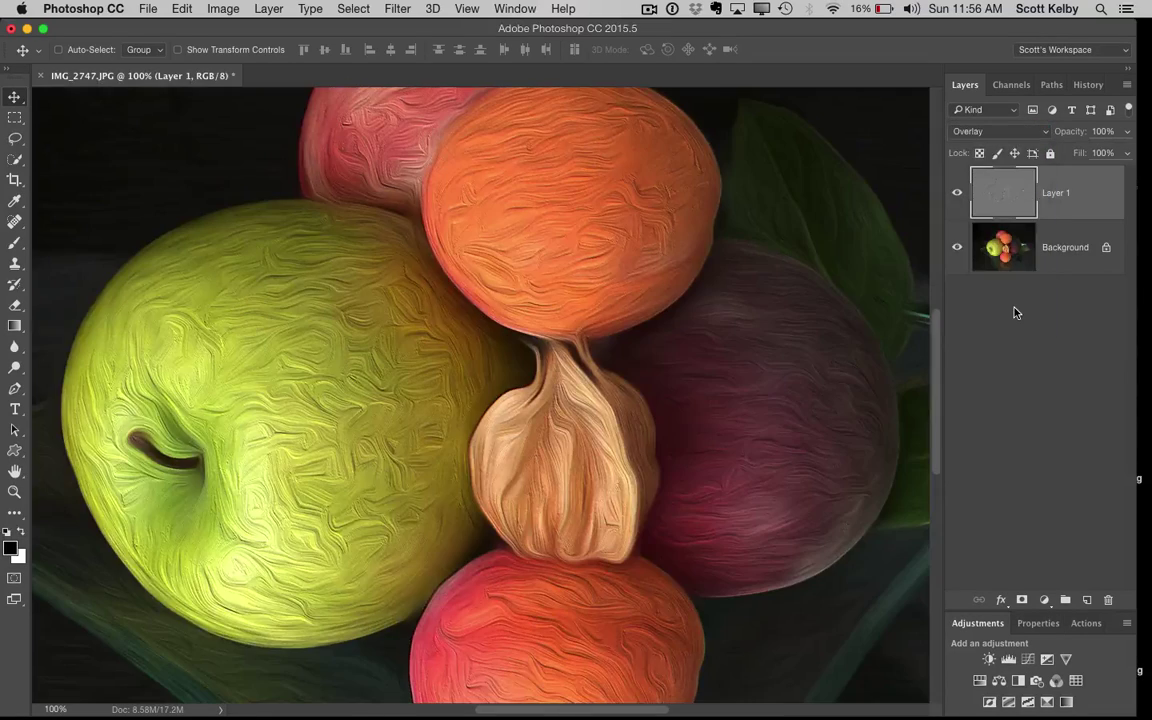
pyautogui.click(957, 195)
pyautogui.click(957, 195)
pyautogui.click(957, 195)
pyautogui.click(957, 195)
pyautogui.click(957, 195)
pyautogui.click(958, 196)
pyautogui.click(958, 196)
pyautogui.click(958, 196)
pyautogui.click(958, 196)
pyautogui.click(958, 196)
# - Duplicate Layer 1 as Layer 1 copy and toggle it to compare
pyautogui.moveTo(1000, 197); pyautogui.dragTo(1088, 600)
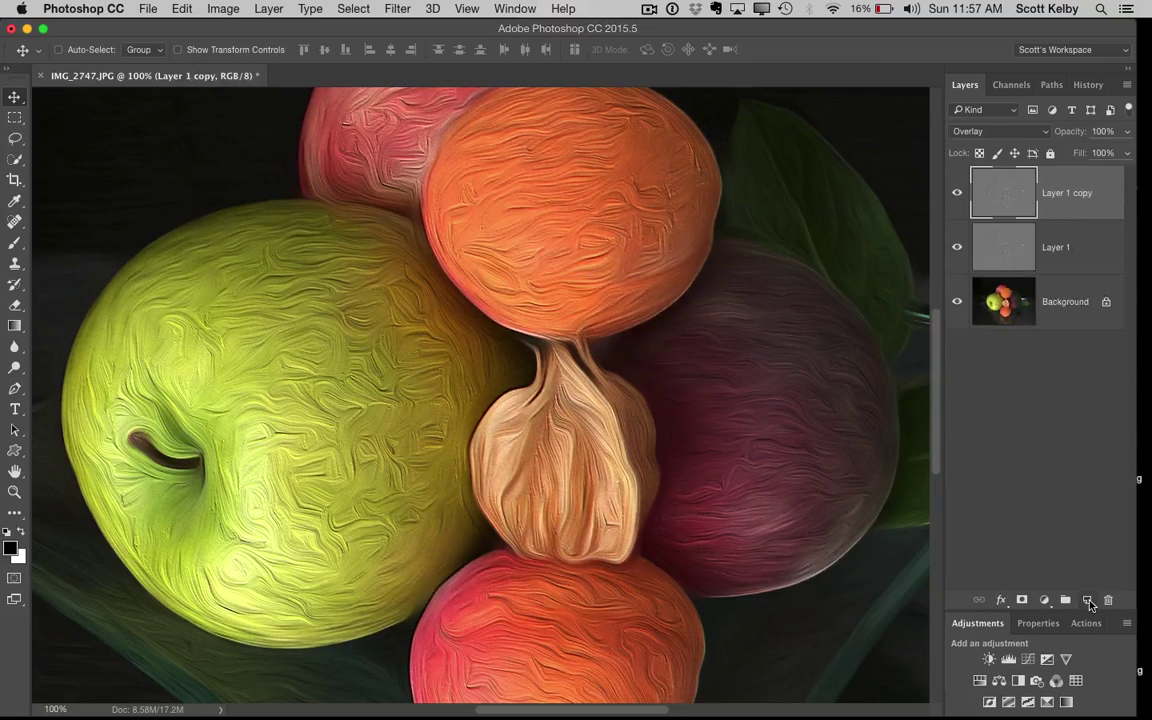
pyautogui.click(958, 194)
pyautogui.click(958, 194)
pyautogui.click(958, 194)
pyautogui.click(958, 194)
# - Set Layer 1 copy to Soft Light and compare with both texture layers off
pyautogui.click(995, 132)
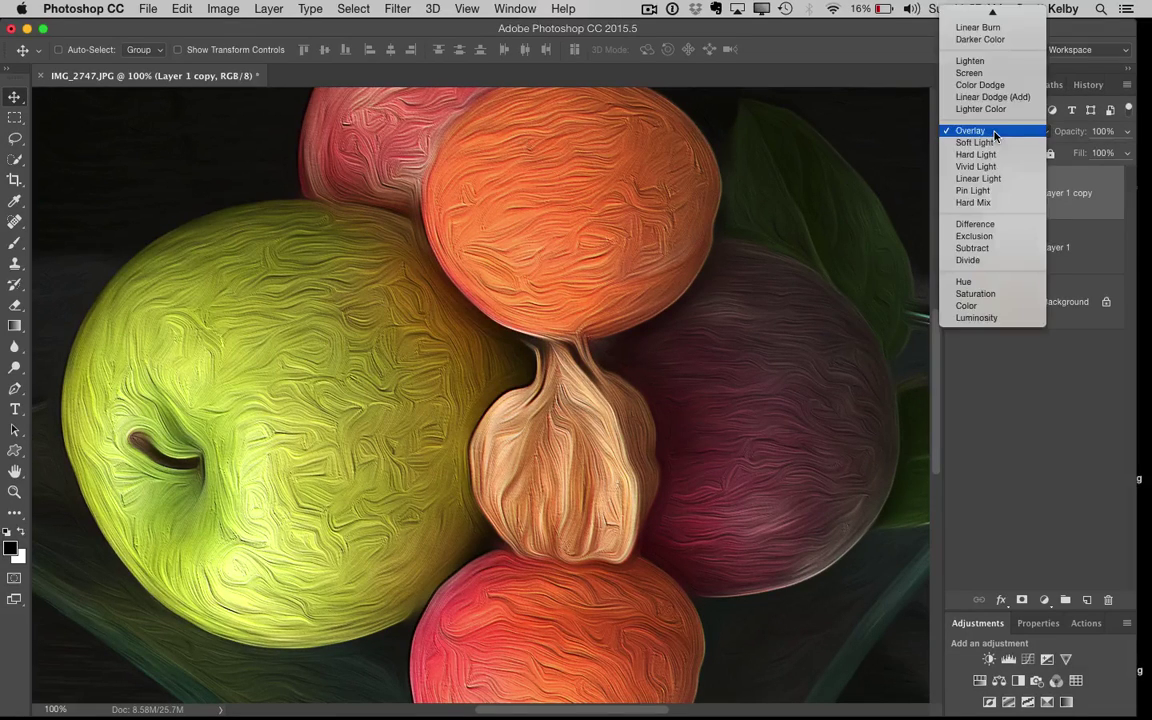
pyautogui.click(990, 142)
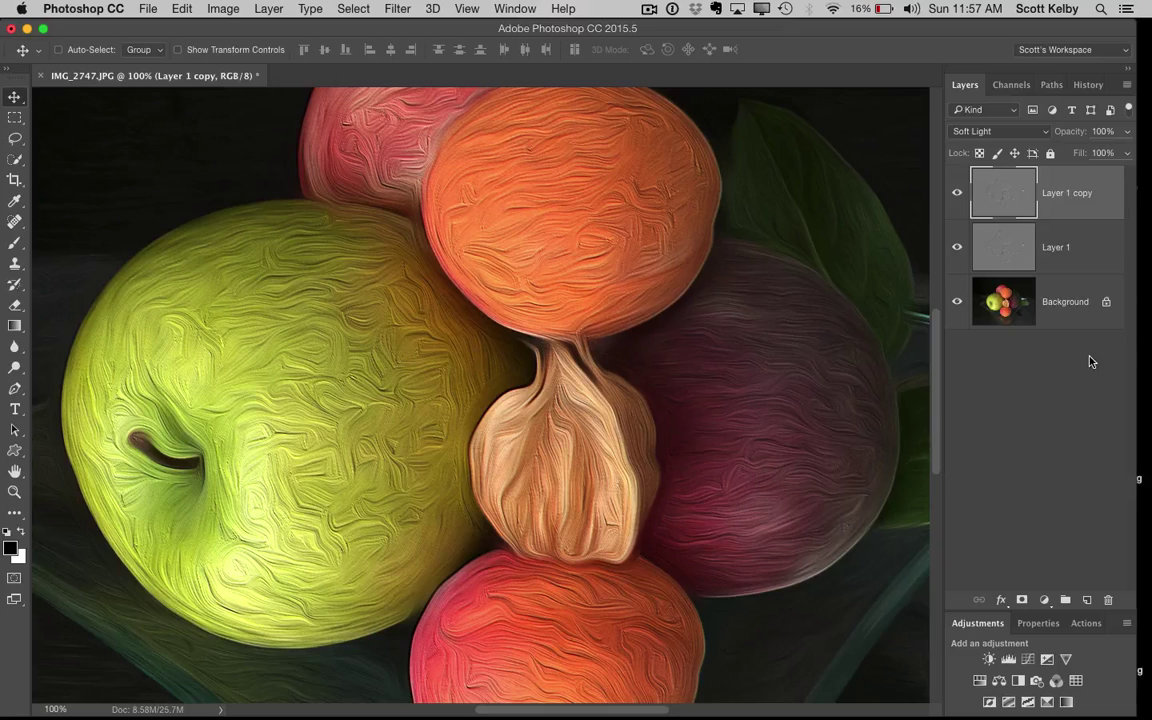
pyautogui.click(957, 192)
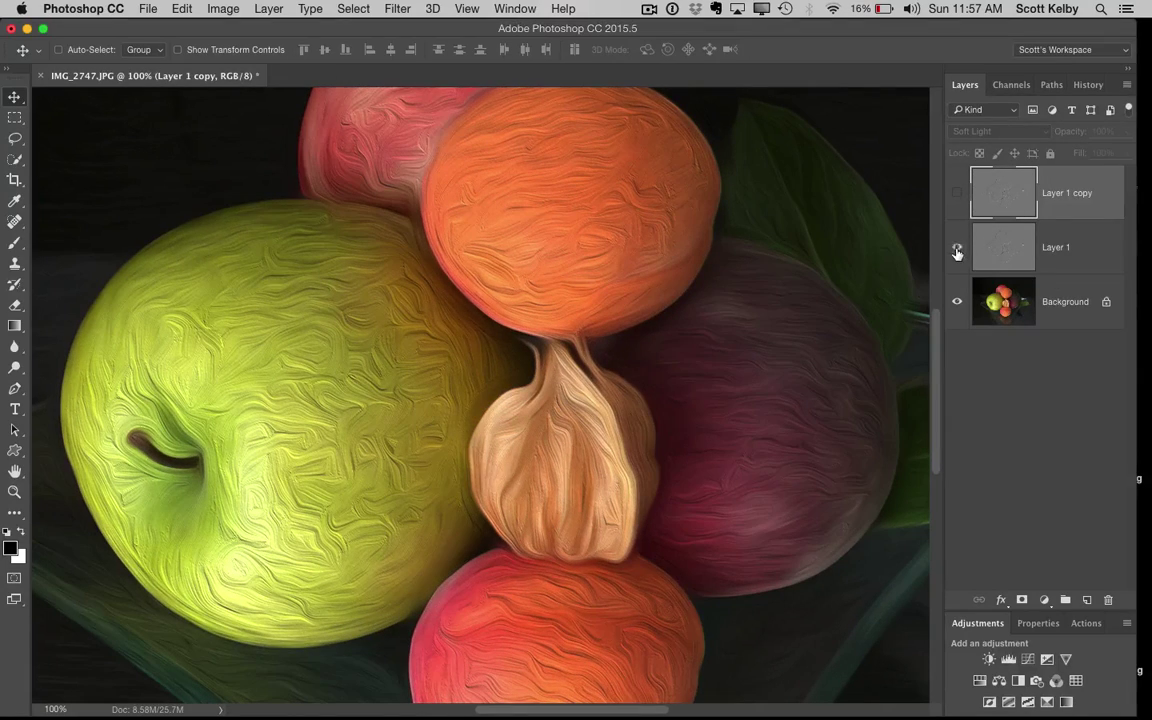
pyautogui.click(957, 192)
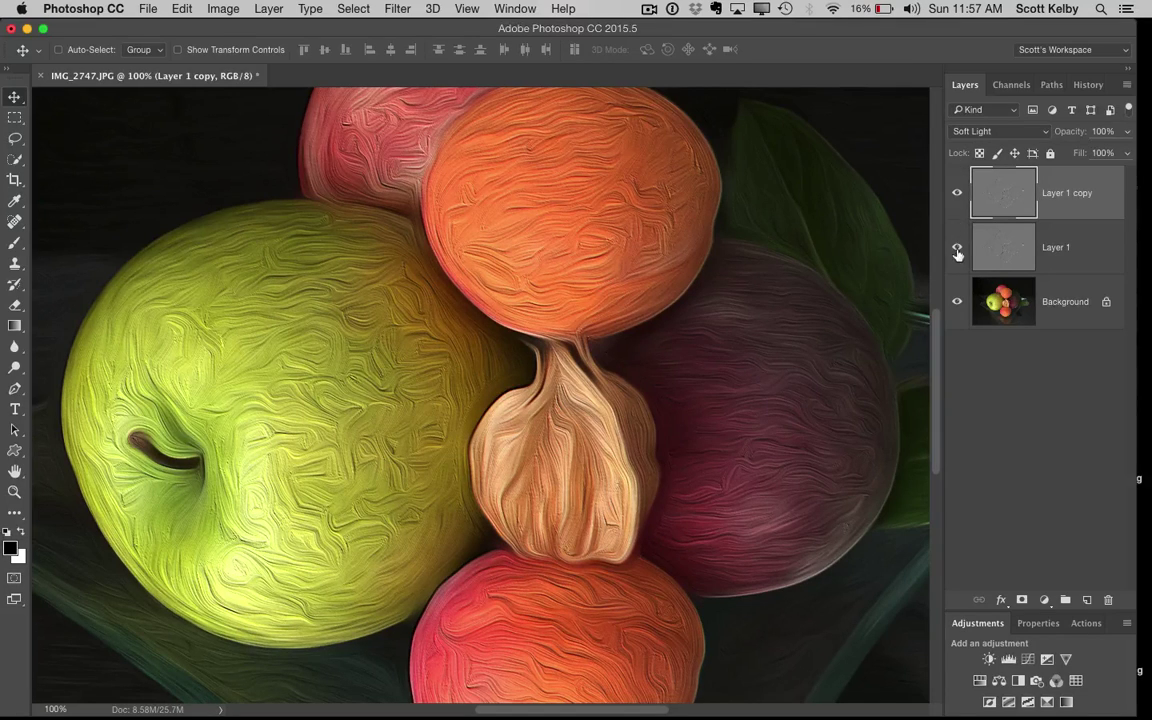
pyautogui.moveTo(957, 190)
pyautogui.mouseDown()
pyautogui.moveTo(959, 251)
pyautogui.moveTo(956, 185)
pyautogui.mouseUp()
pyautogui.moveTo(956, 195)
pyautogui.mouseDown()
pyautogui.moveTo(955, 260)
pyautogui.moveTo(956, 187)
pyautogui.mouseUp()
# - Merge all layers into a single Background with Cmd+Shift+E
pyautogui.press('super')
pyautogui.press('super+shift+e')
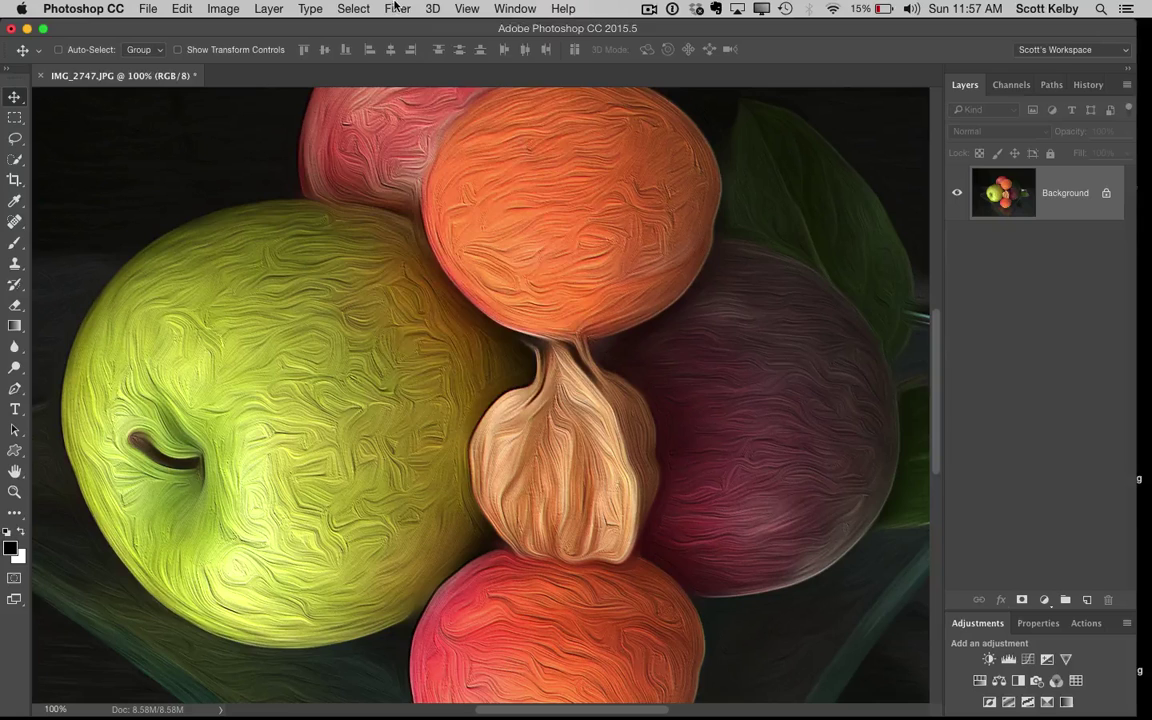
pyautogui.click(397, 9)
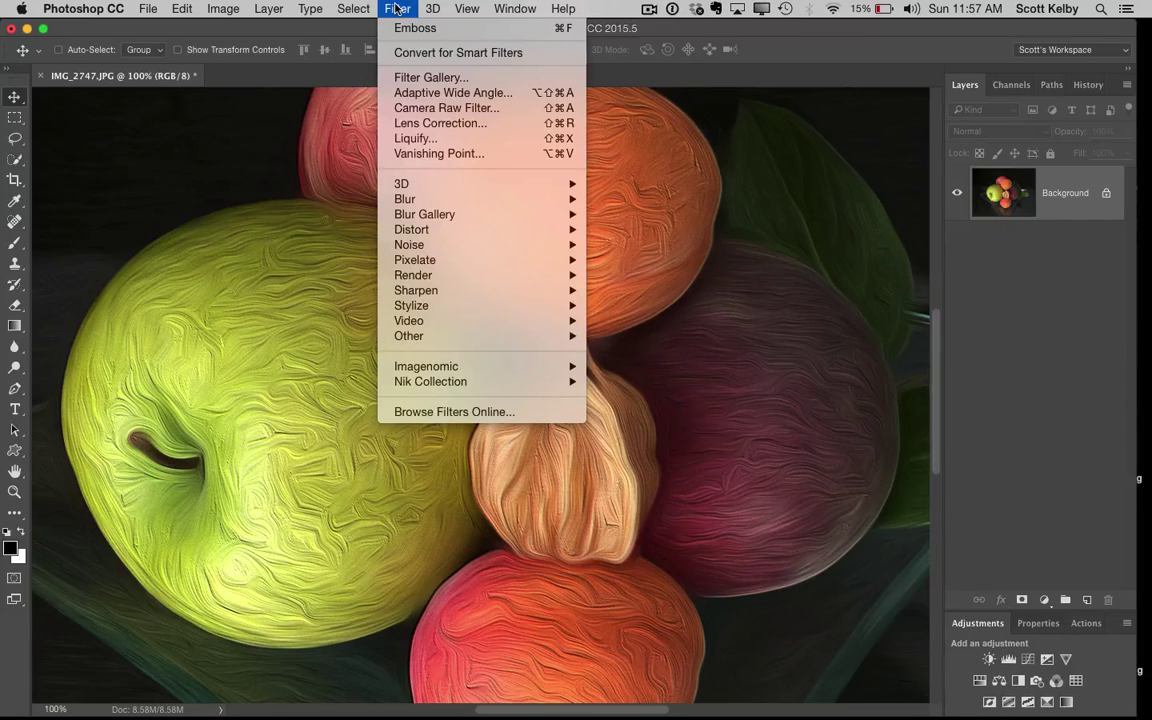
# - In the Filter Gallery, choose Texturizer with Canvas texture and centre the fruit in the preview
pyautogui.click(491, 79)
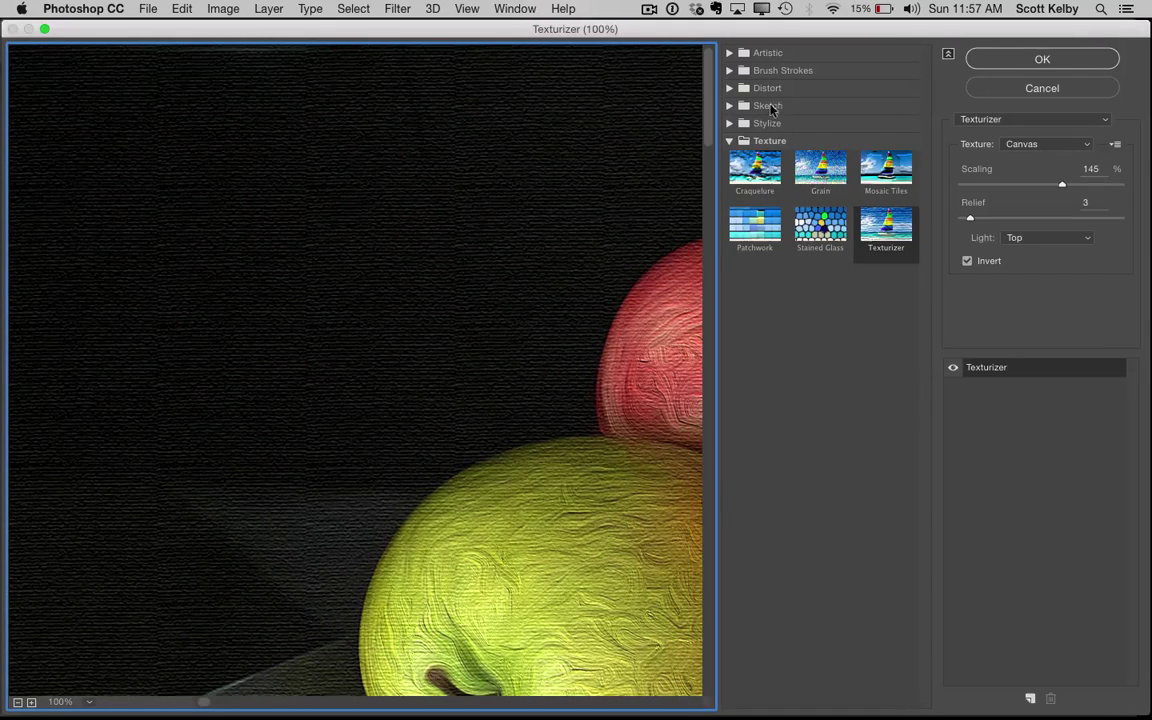
pyautogui.click(731, 142)
pyautogui.click(731, 142)
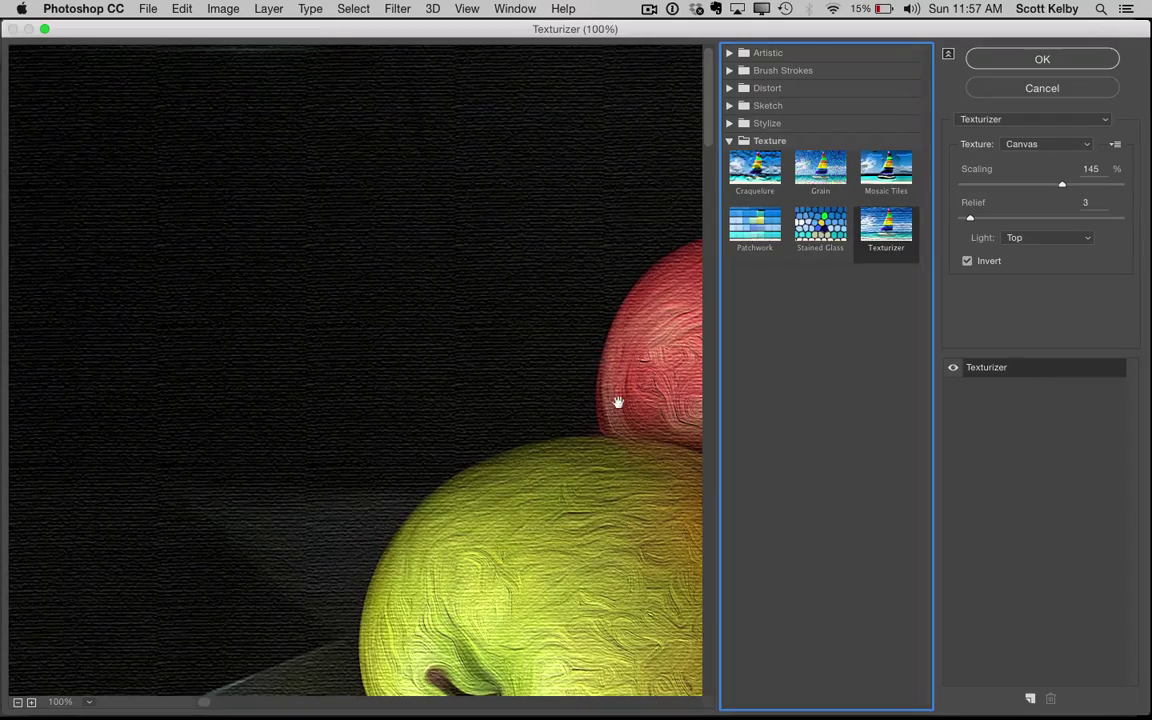
pyautogui.moveTo(618, 402); pyautogui.dragTo(303, 321)
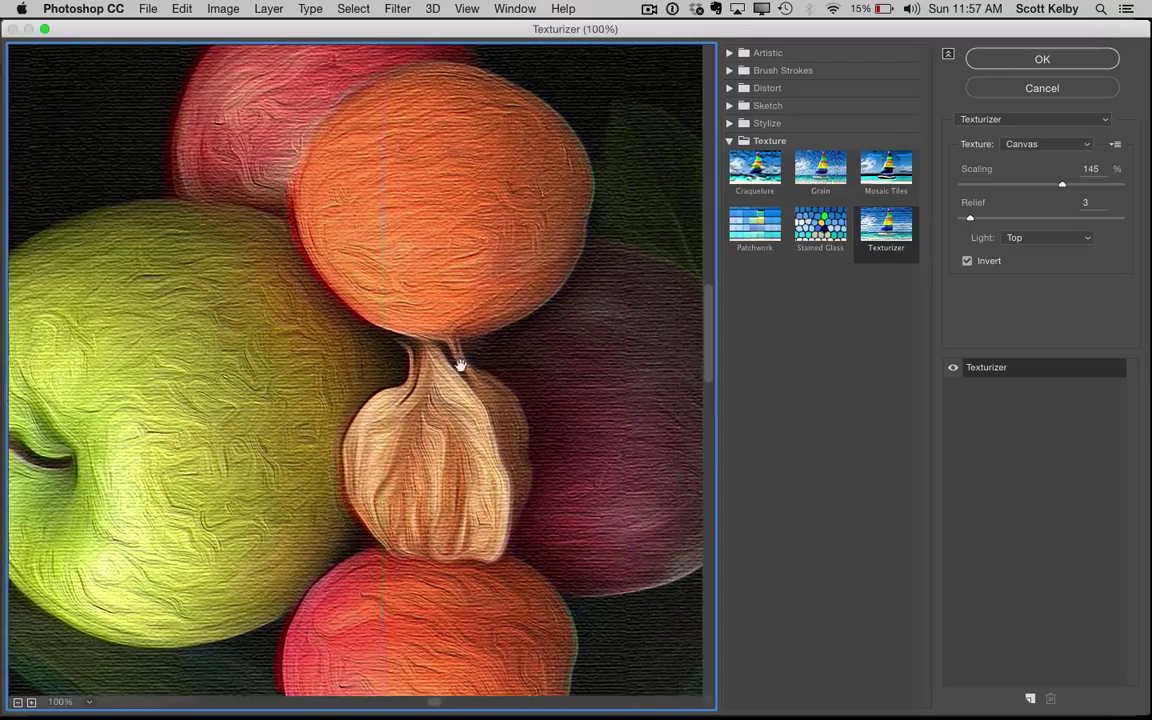
pyautogui.moveTo(460, 365); pyautogui.dragTo(587, 333)
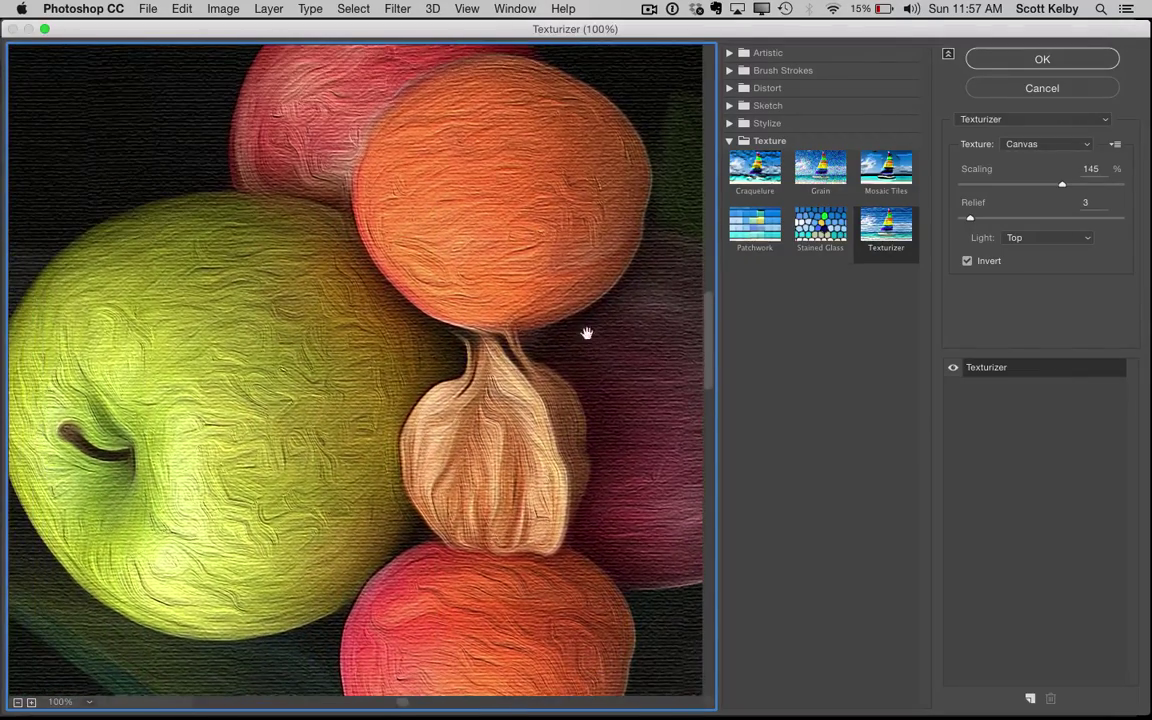
pyautogui.click(1046, 144)
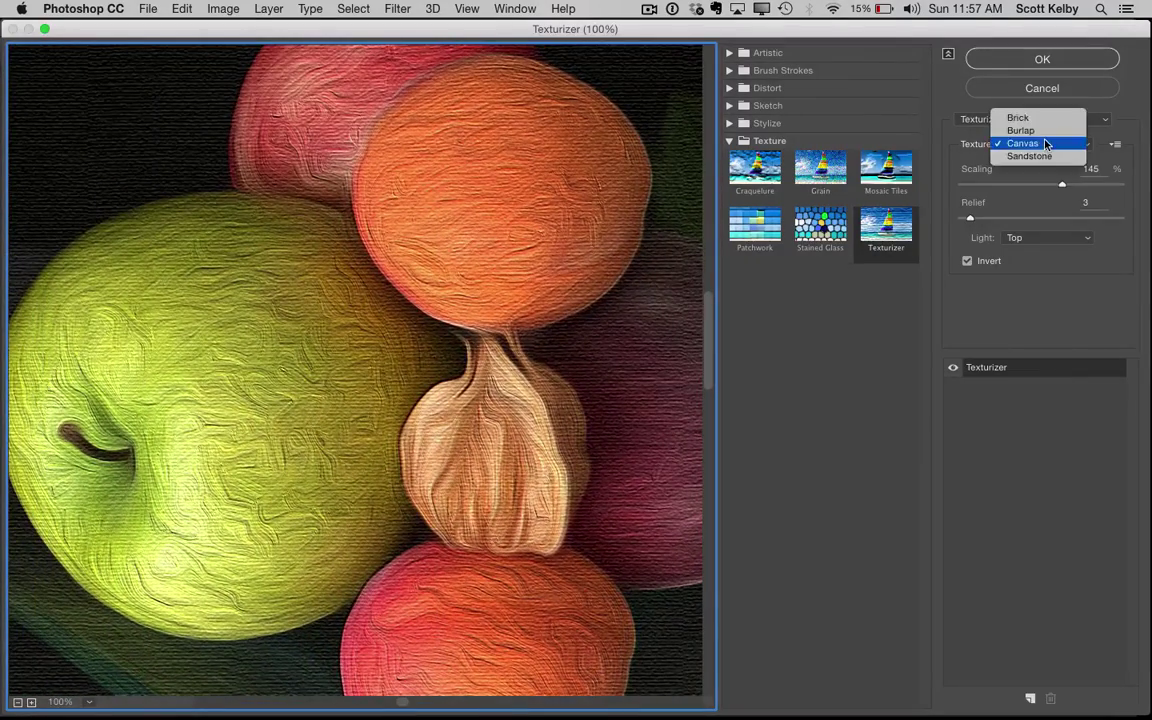
pyautogui.click(1046, 144)
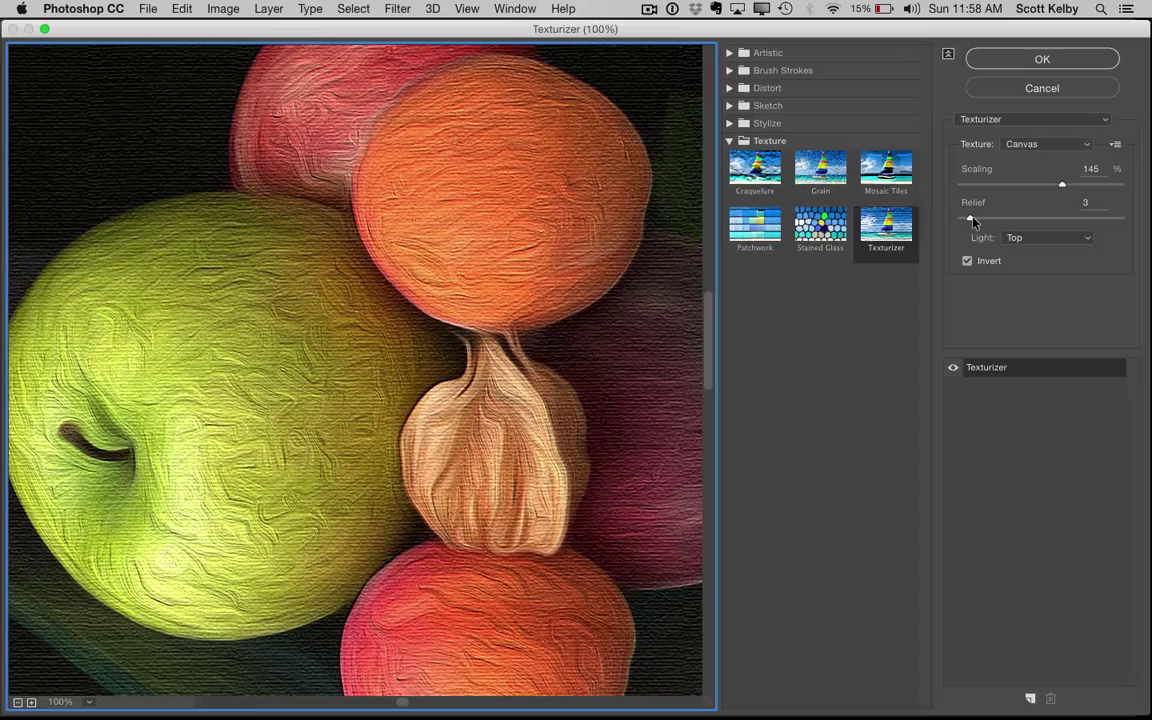
pyautogui.hscroll(-5, 537, 293)
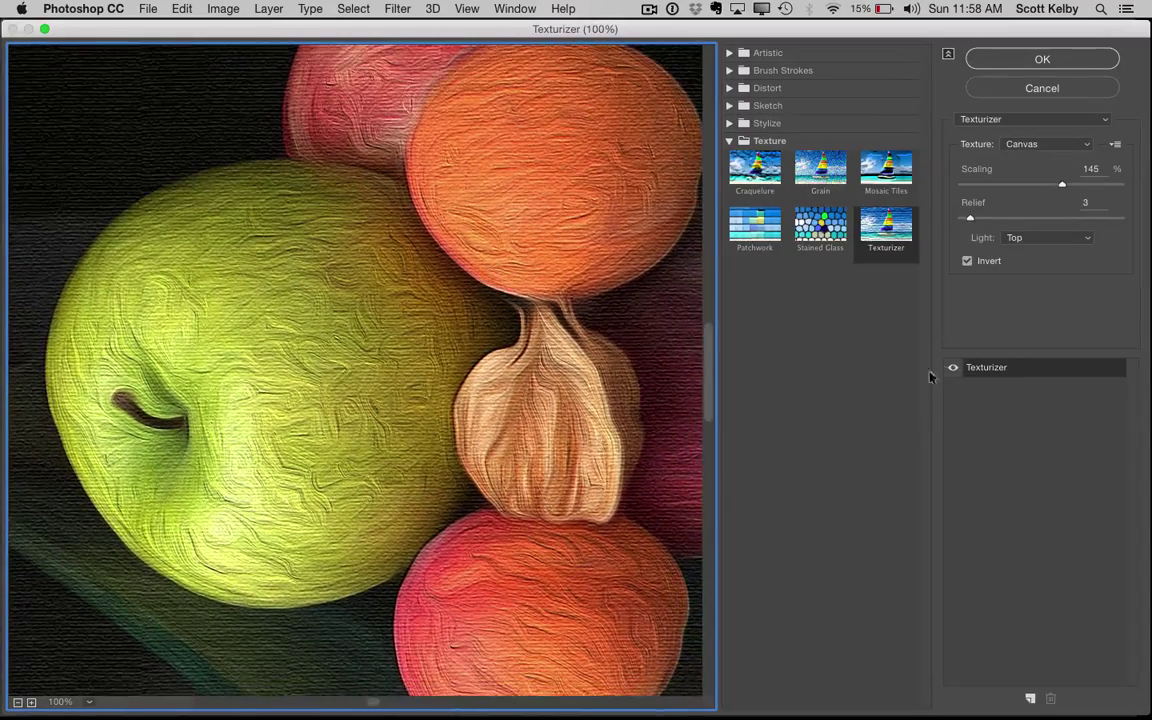
# - Compare the Canvas texture at 145% scaling, relief 3, lit from the top, then apply it
pyautogui.click(953, 368)
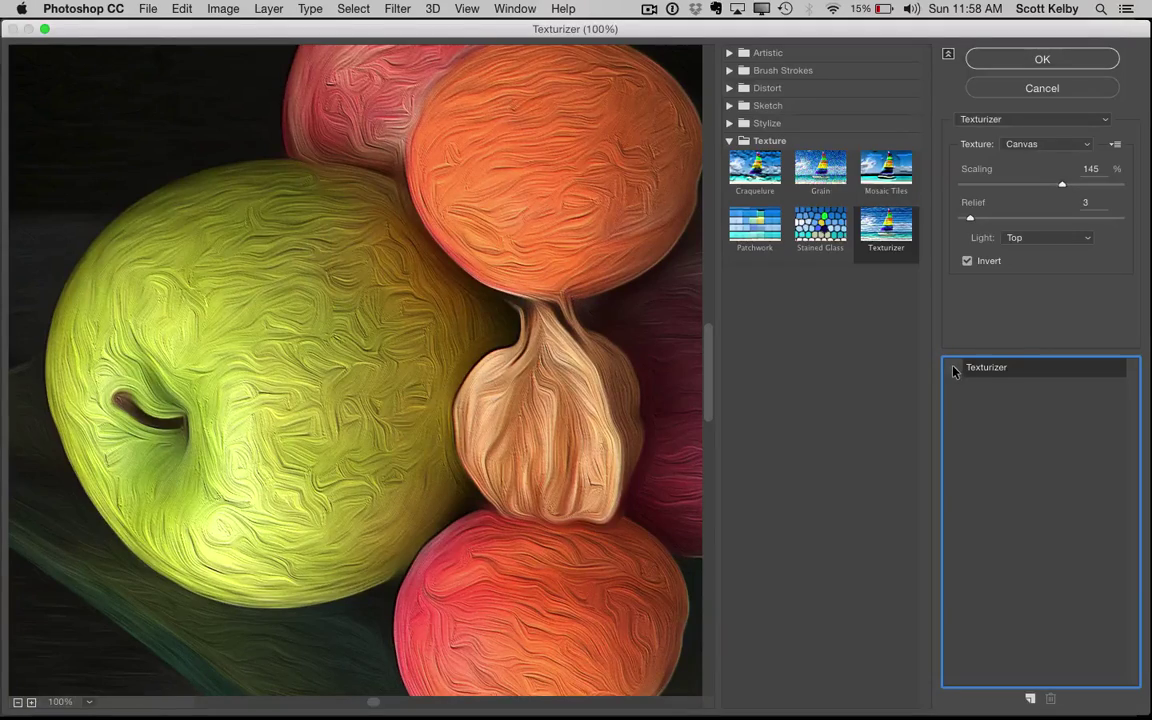
pyautogui.click(953, 369)
pyautogui.click(953, 369)
pyautogui.click(953, 369)
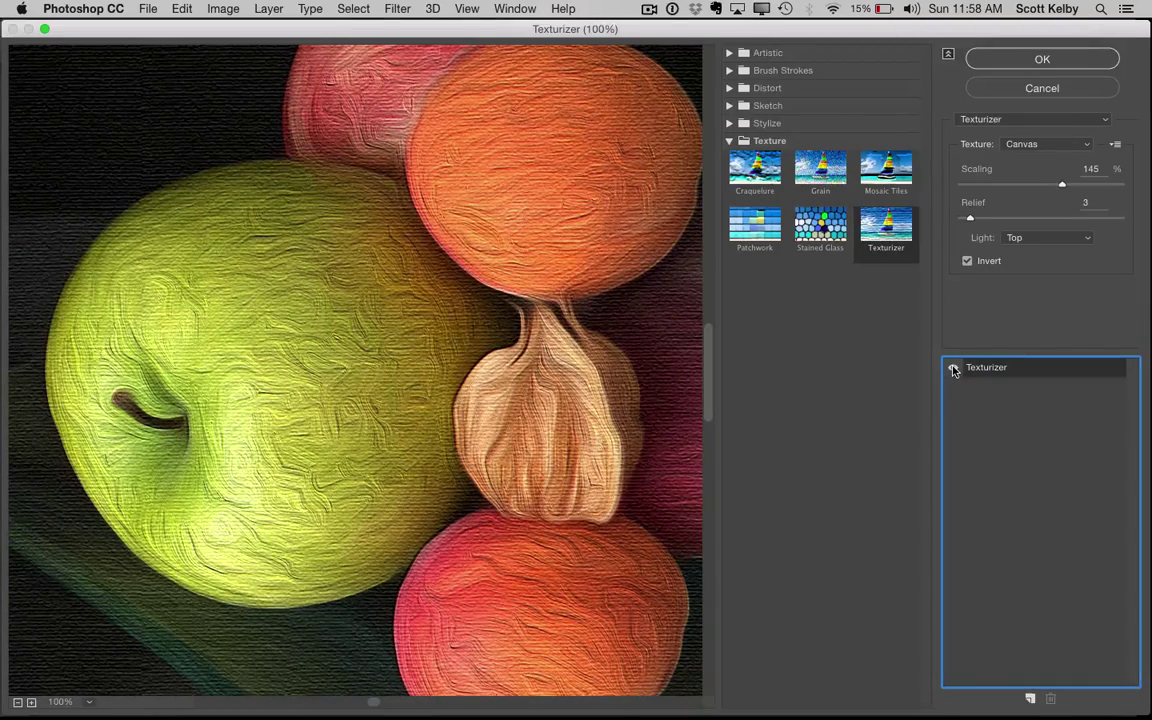
pyautogui.click(953, 369)
pyautogui.click(953, 369)
pyautogui.click(1012, 58)
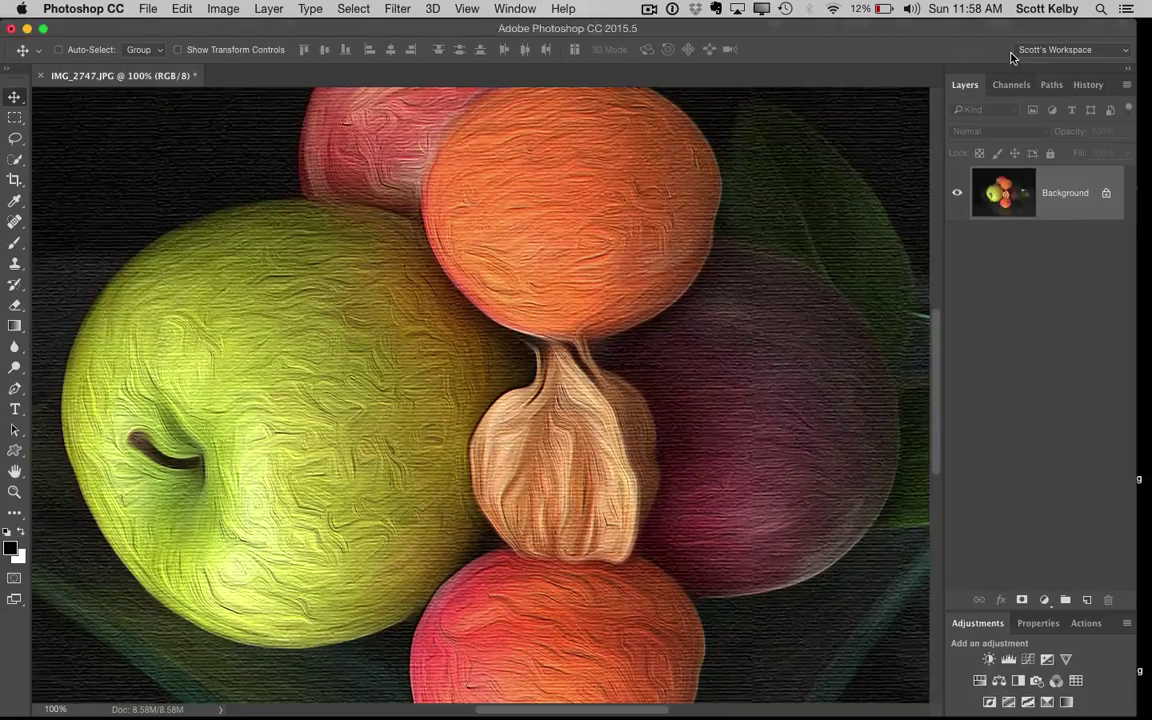
# - Zoom out to 66.7% and scroll to see the whole finished painting
pyautogui.press('super+minus')
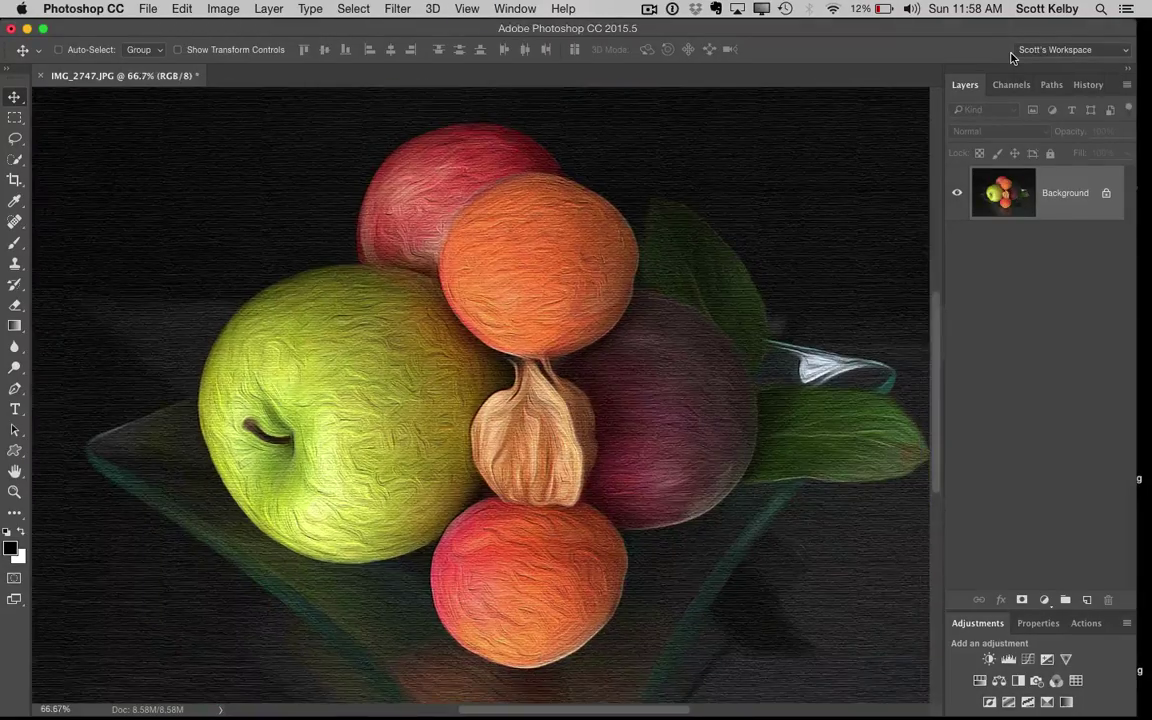
pyautogui.scroll(-3, 797, 279)
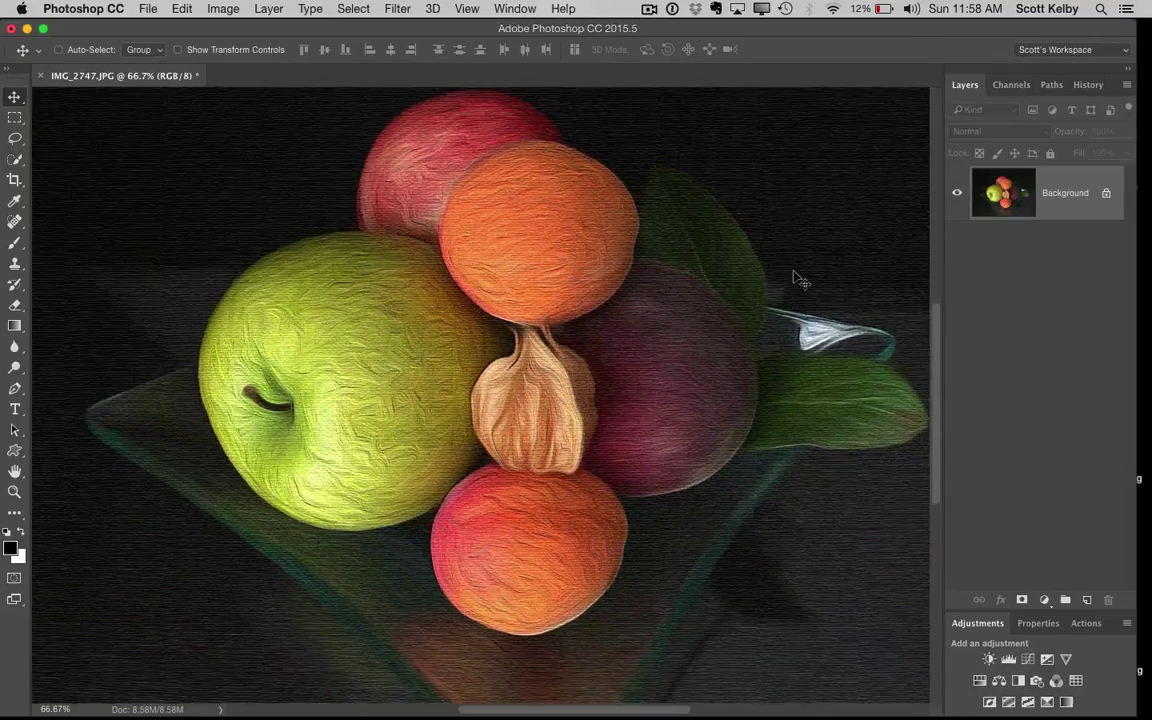